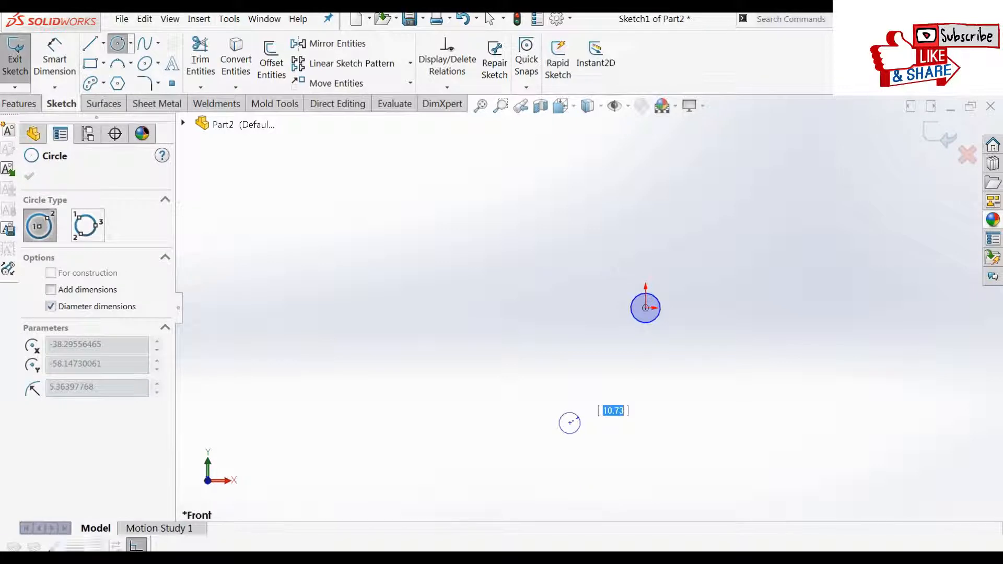
Sketch two level circles about 11 mm in diameter below the origin, one on each side, and one about 14.4 mm directly above it.
click(578, 416)
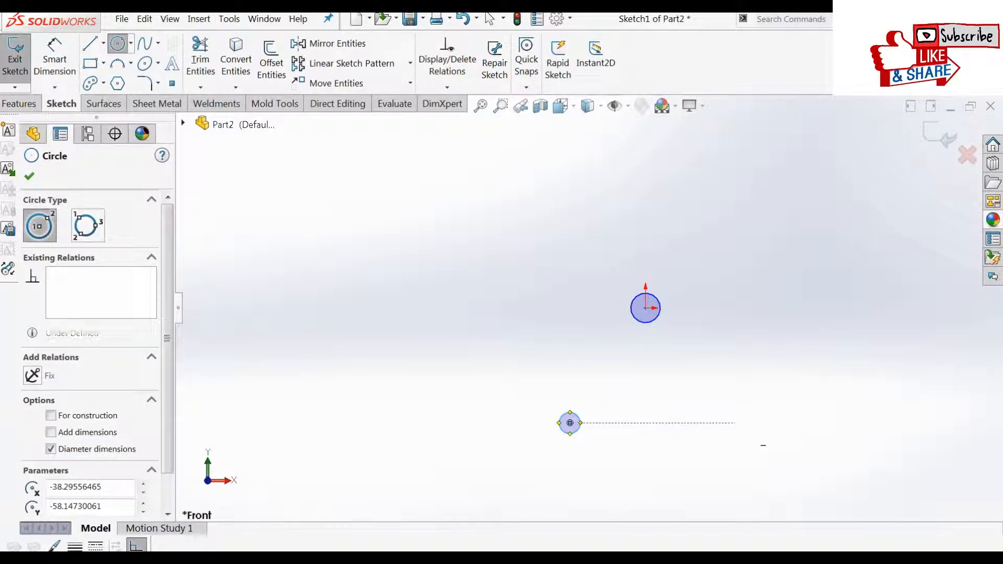
click(736, 423)
click(746, 427)
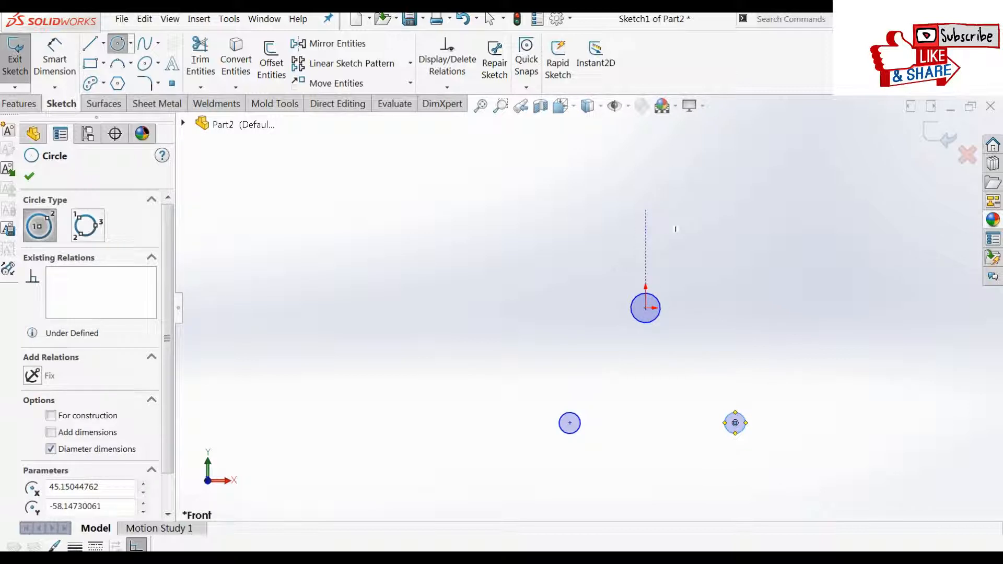
click(645, 208)
click(655, 197)
key(Escape)
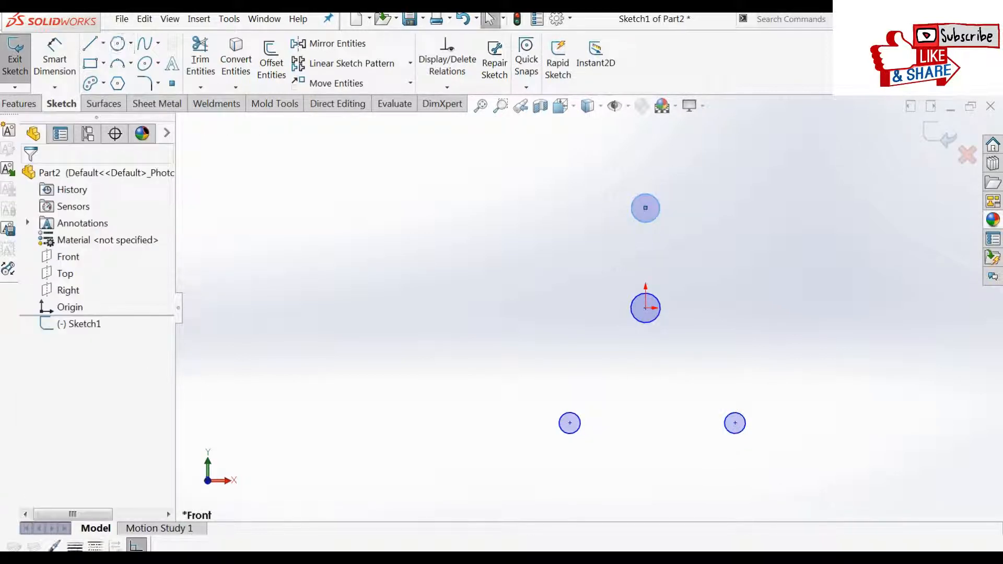
Dimension the diameter of the circle above the origin as 12 mm.
click(55, 60)
click(645, 220)
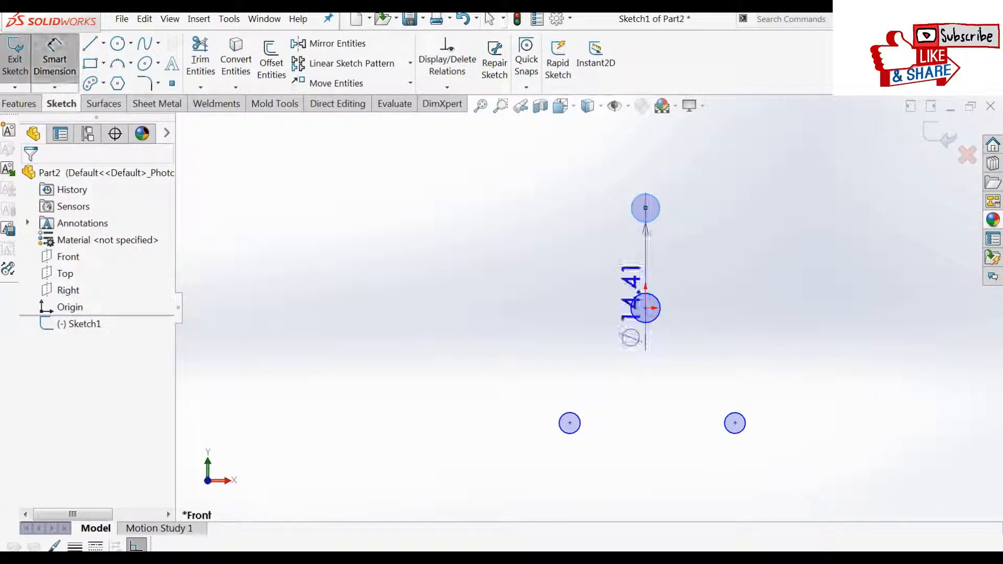
click(645, 207)
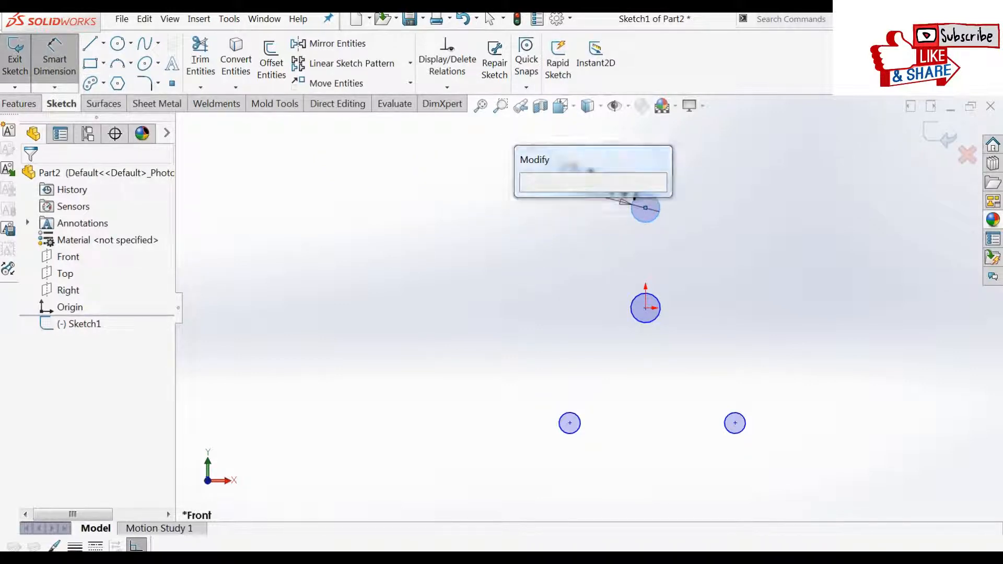
text(12)
key(Return)
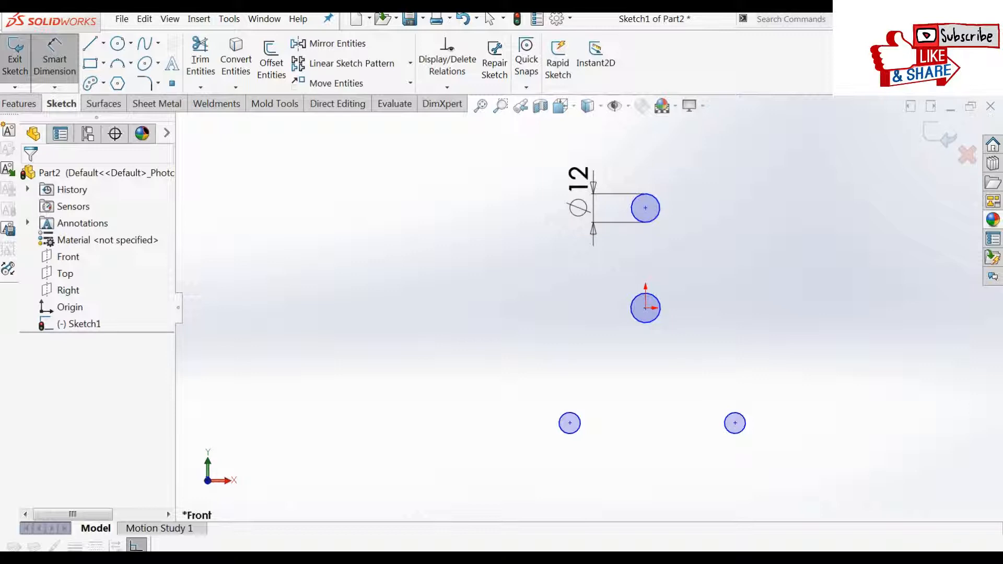
Dimension the lower-left circle's diameter as 18 mm and make the lower-right circle equal to it.
click(570, 424)
click(515, 465)
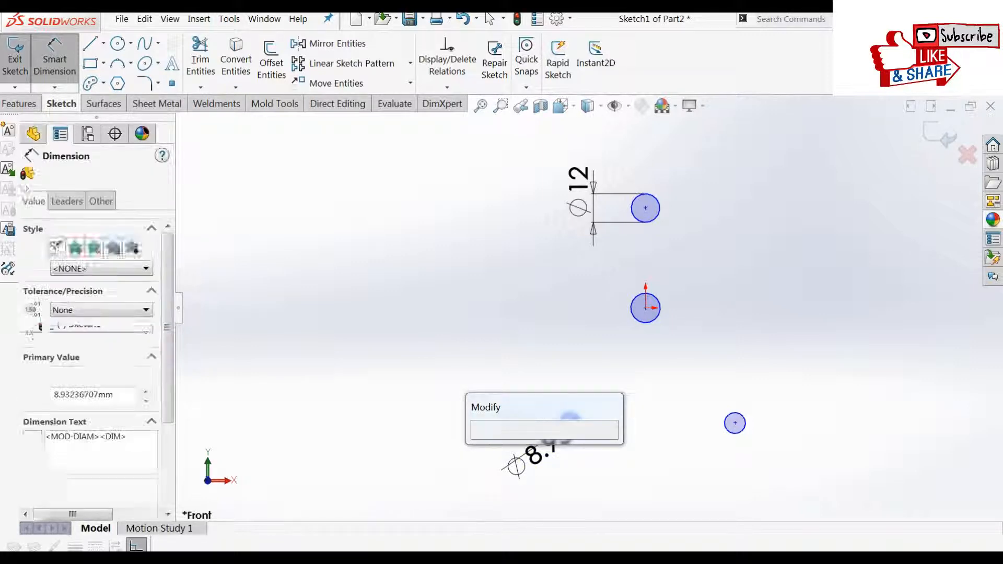
text(18)
key(Return)
key(Escape)
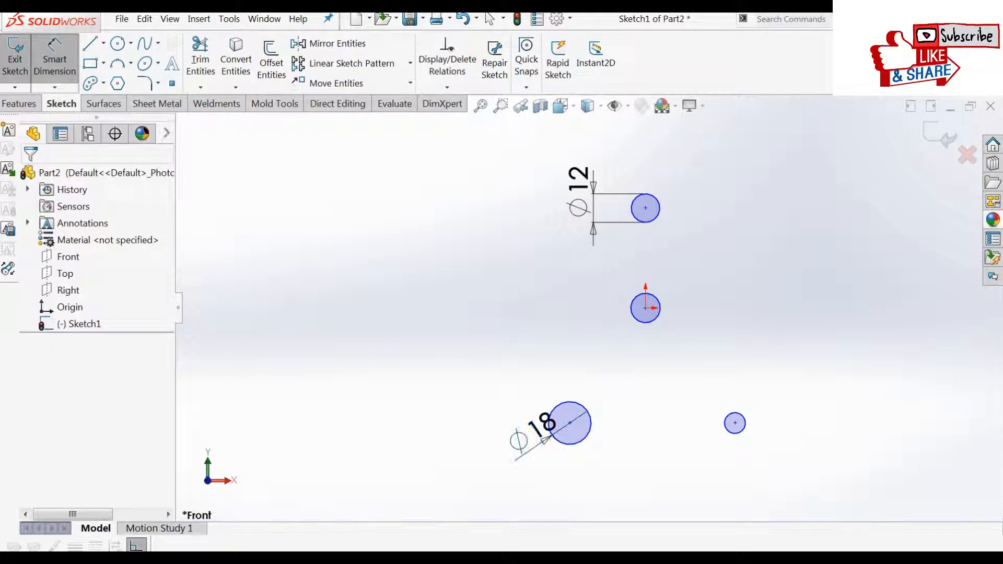
click(725, 423)
ctrl+click(591, 423)
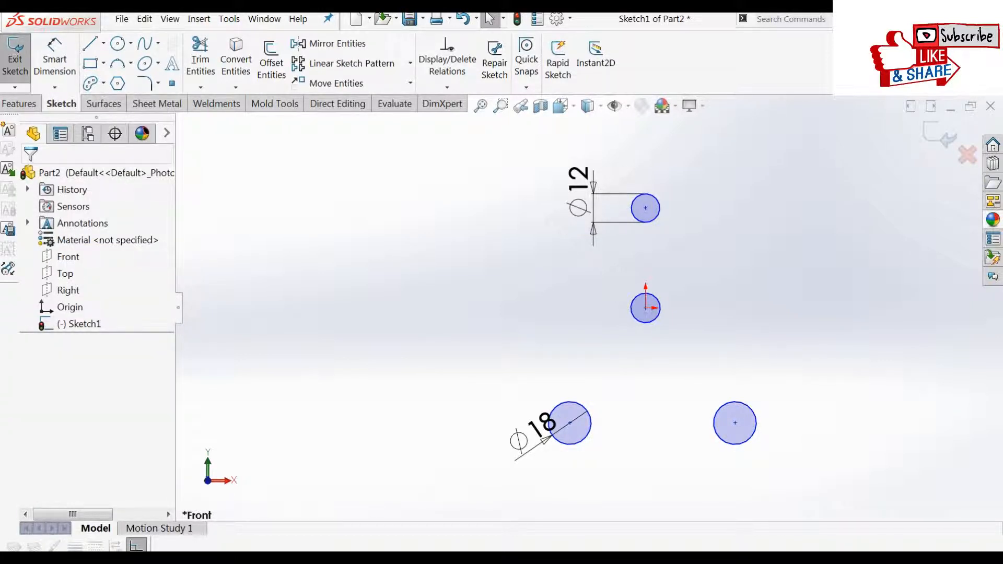
Dimension the diameter of the circle centred on the origin as 22 mm.
click(55, 58)
click(645, 294)
click(654, 326)
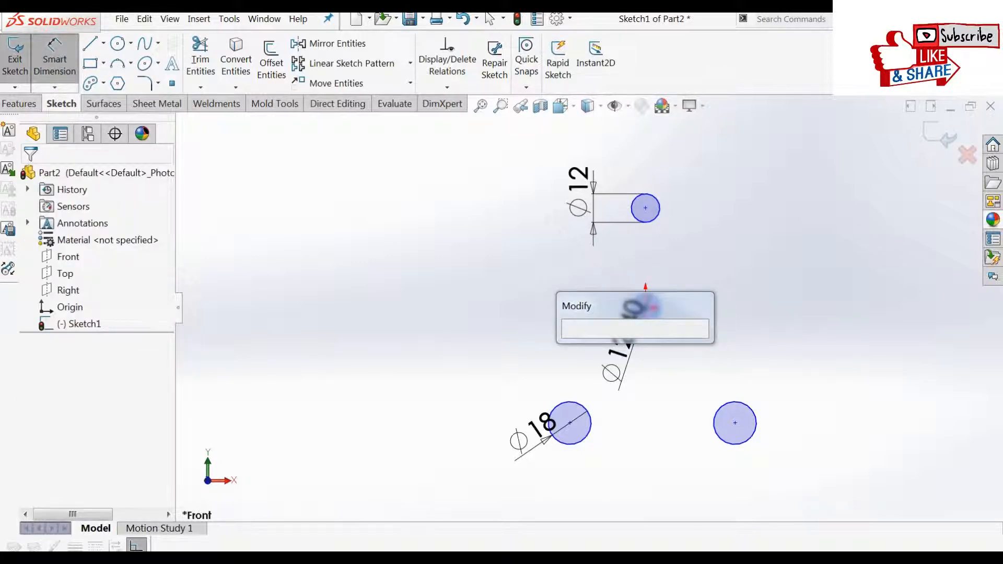
text(22)
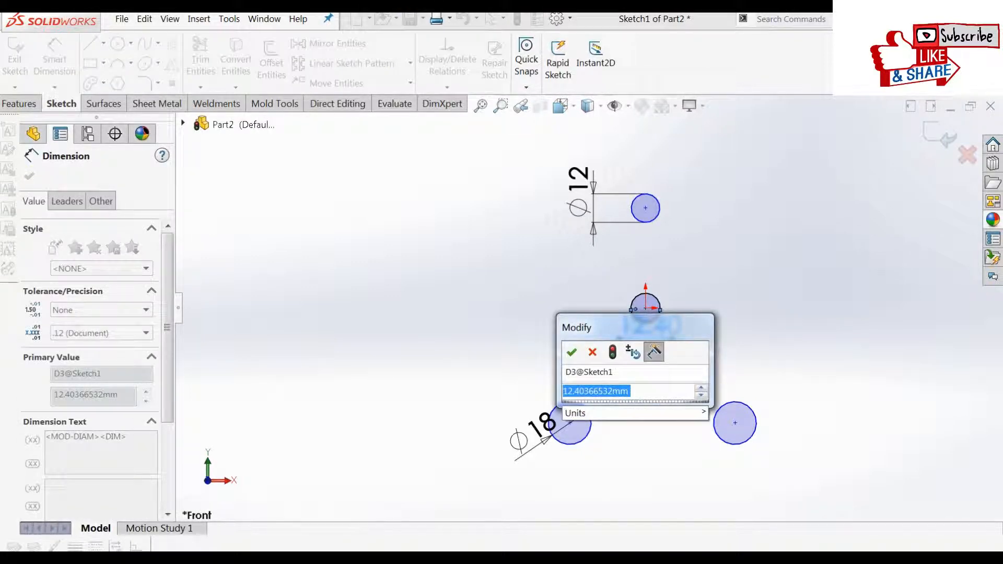
key(Return)
key(Escape)
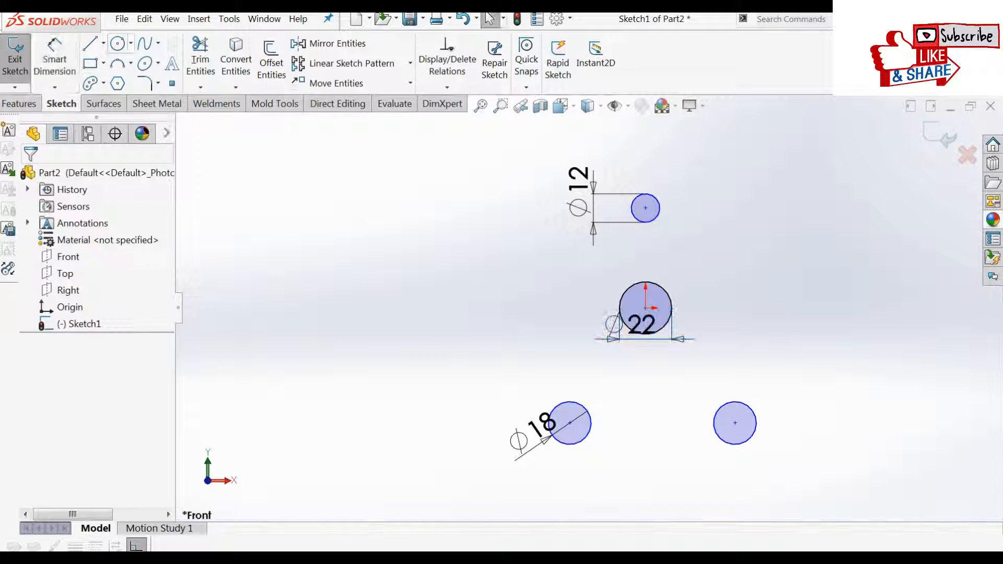
Draw a vertical centerline from the origin to the centre of the 12 mm circle.
click(103, 42)
click(125, 85)
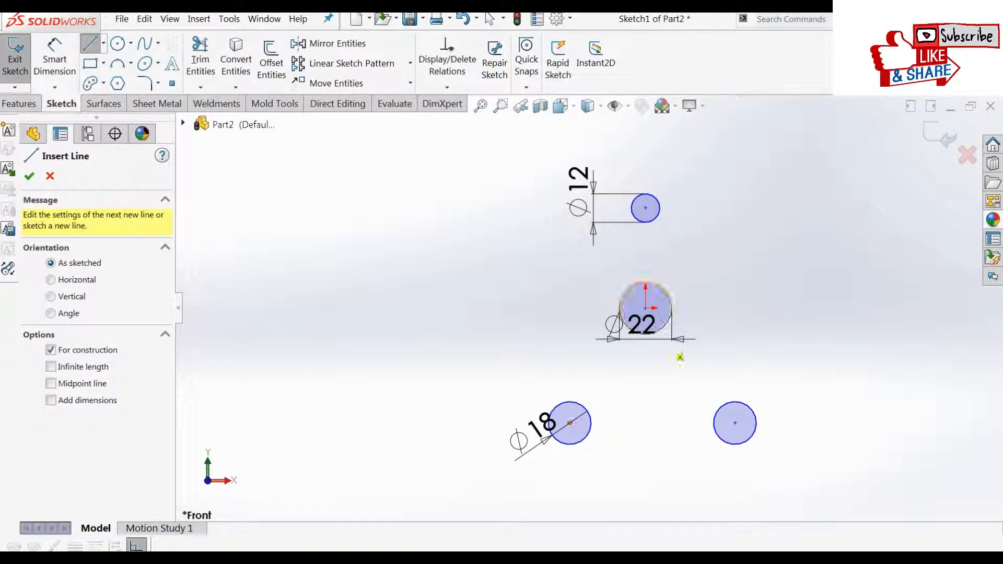
click(646, 307)
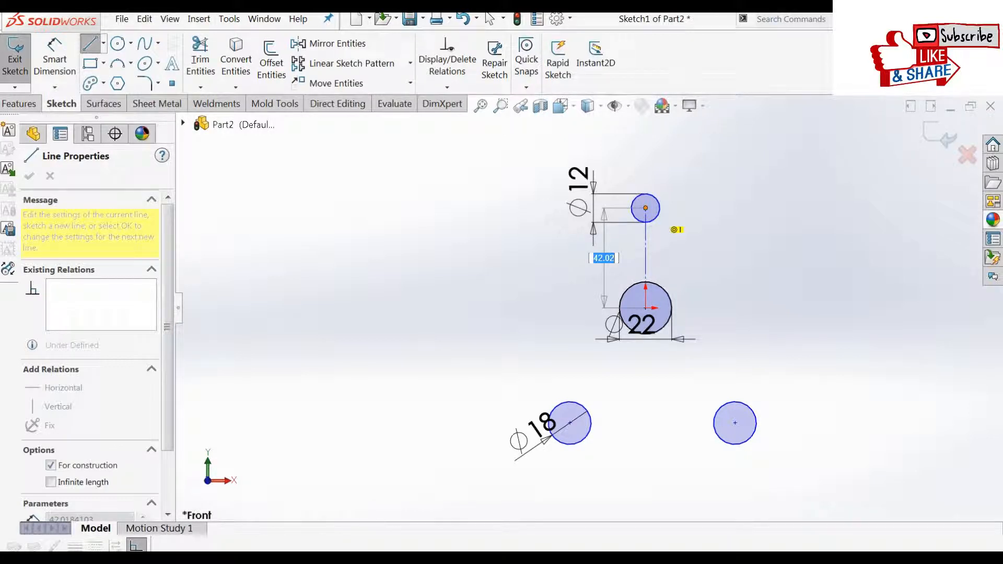
click(646, 208)
key(Escape)
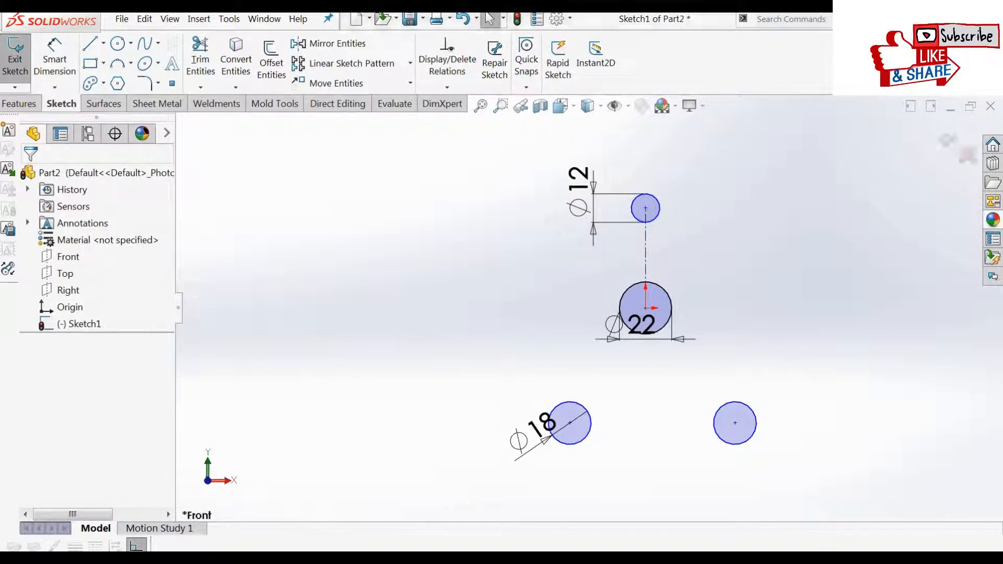
Dimension the vertical centerline's length as 57 mm, placing the dimension to its left.
click(55, 59)
click(646, 251)
click(520, 261)
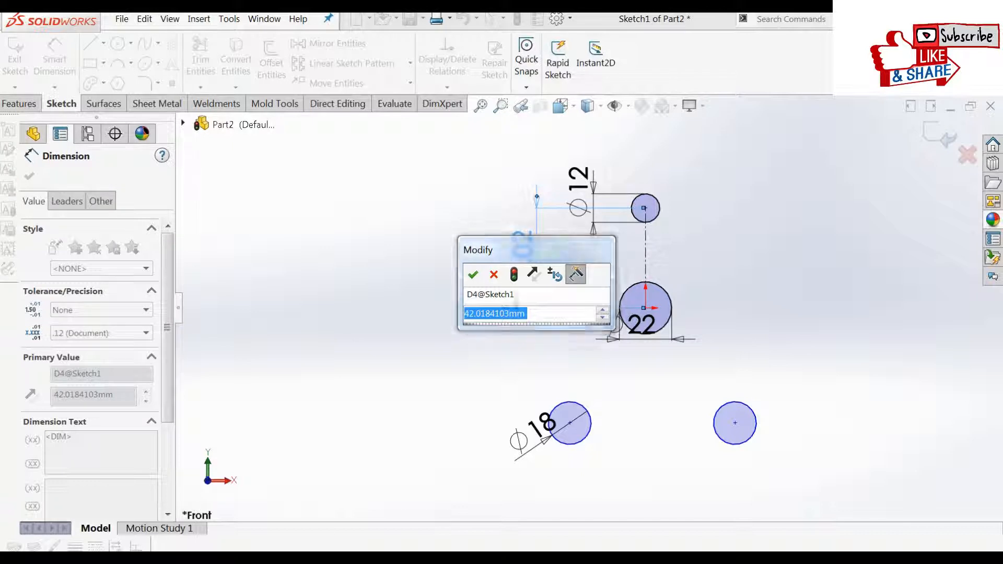
text(57)
key(Return)
key(Escape)
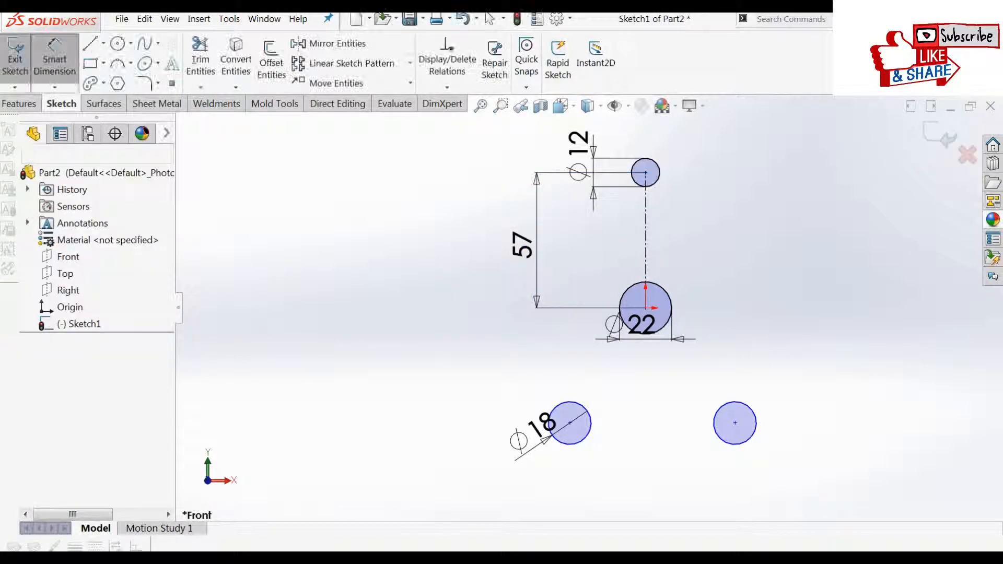
Make the centres of the two lower circles symmetric about the vertical centerline.
click(570, 423)
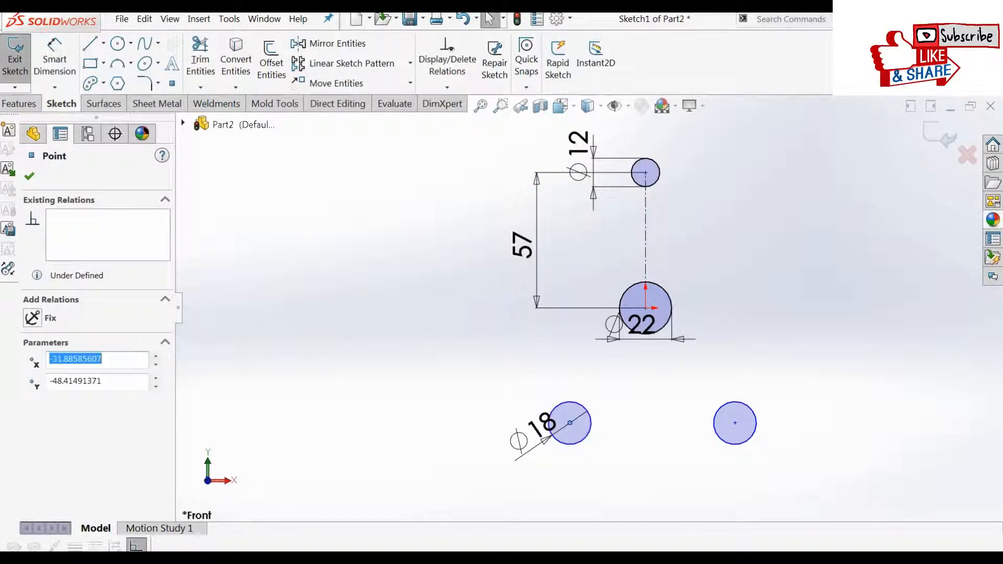
ctrl+click(735, 422)
ctrl+click(646, 240)
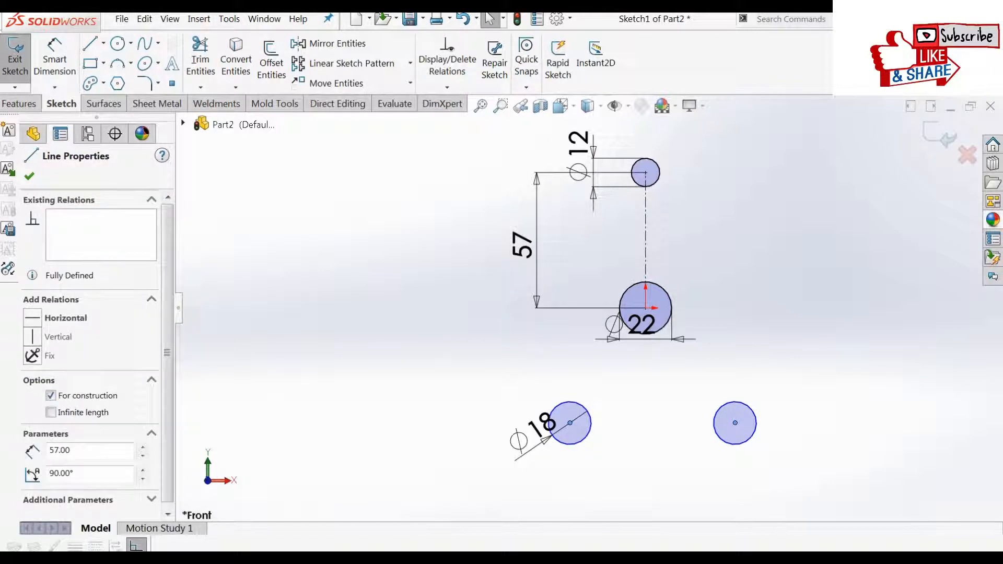
click(32, 392)
click(29, 176)
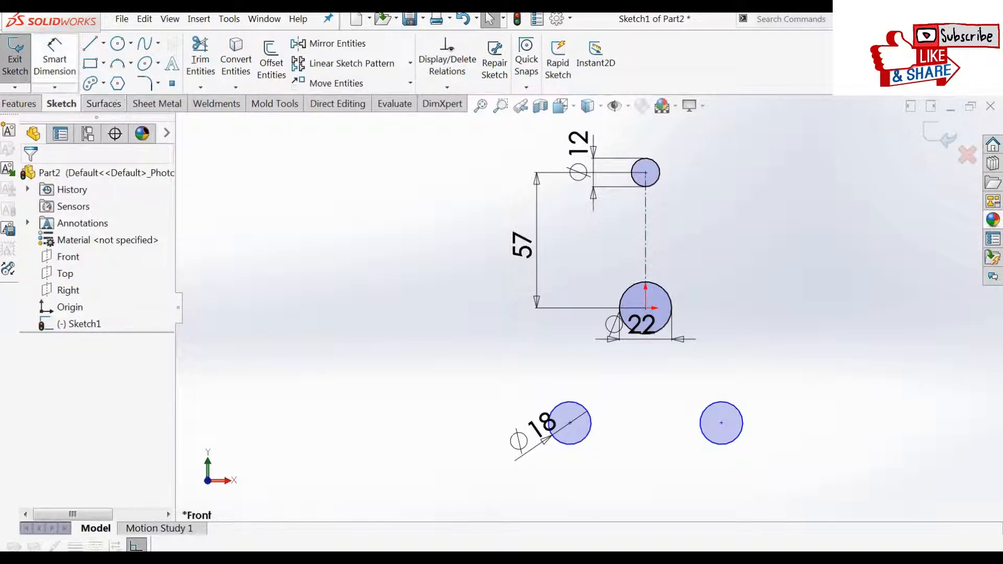
Dimension the vertical distance between the lower-left circle's centre and the 12 mm circle's centre as 104 mm.
click(54, 65)
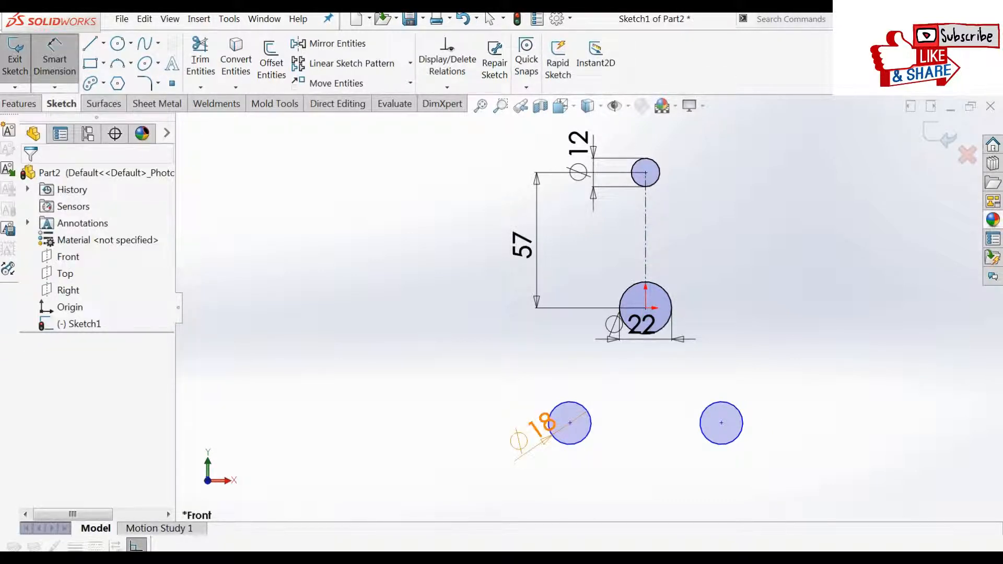
click(570, 422)
click(645, 173)
click(403, 298)
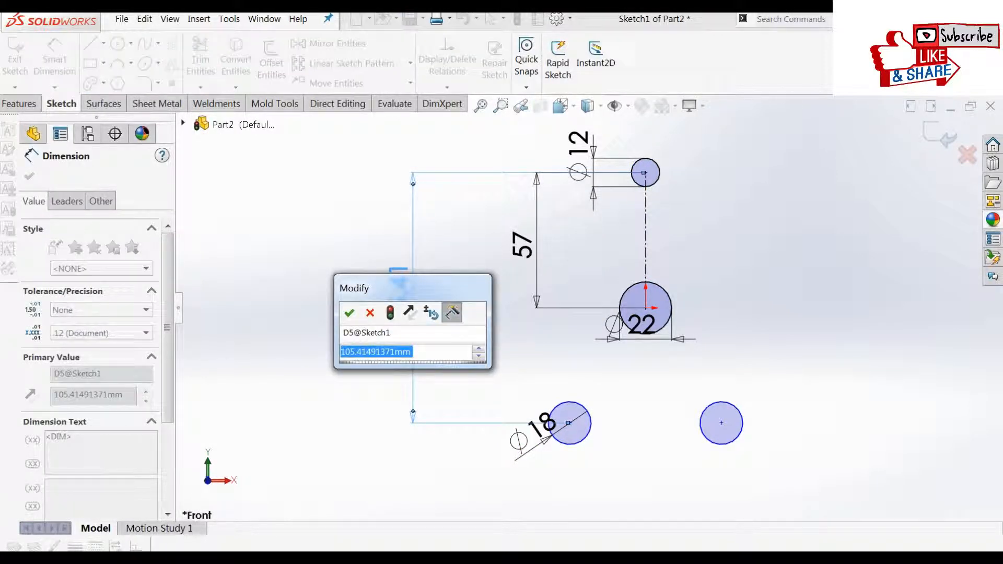
text(104)
key(Return)
key(Escape)
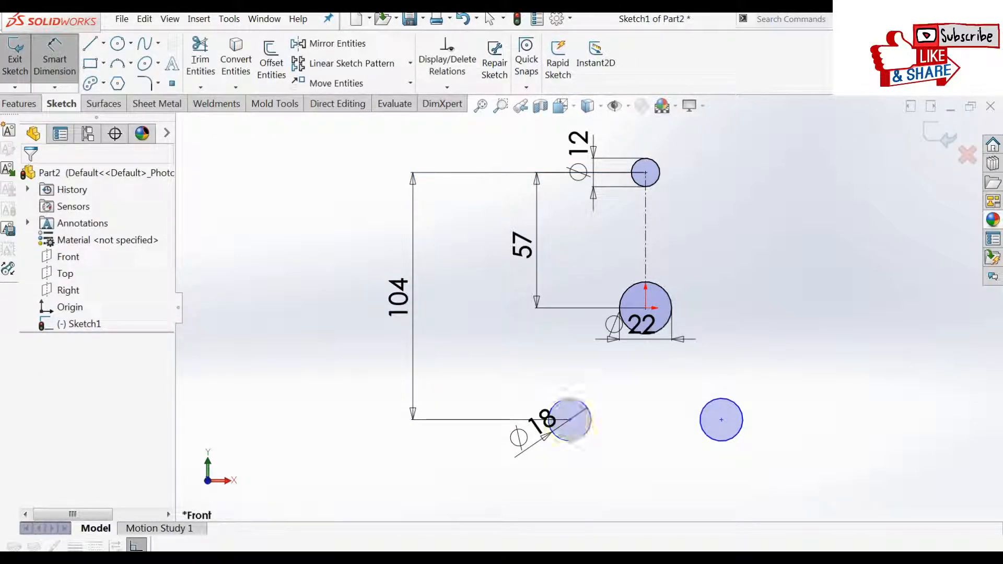
Dimension the horizontal distance between the centres of the two lower circles as 90 mm.
click(570, 420)
click(721, 420)
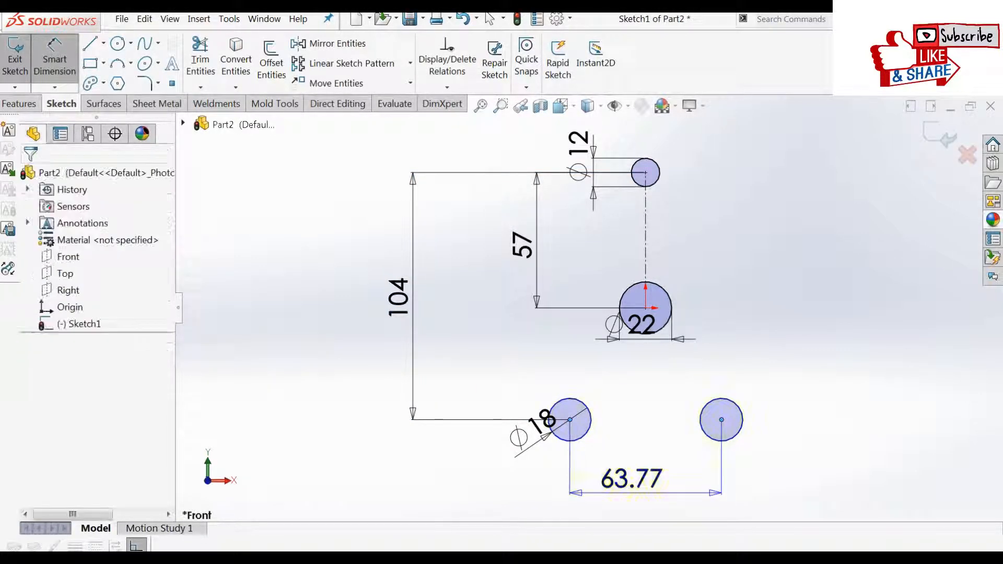
click(632, 478)
text(90)
key(Return)
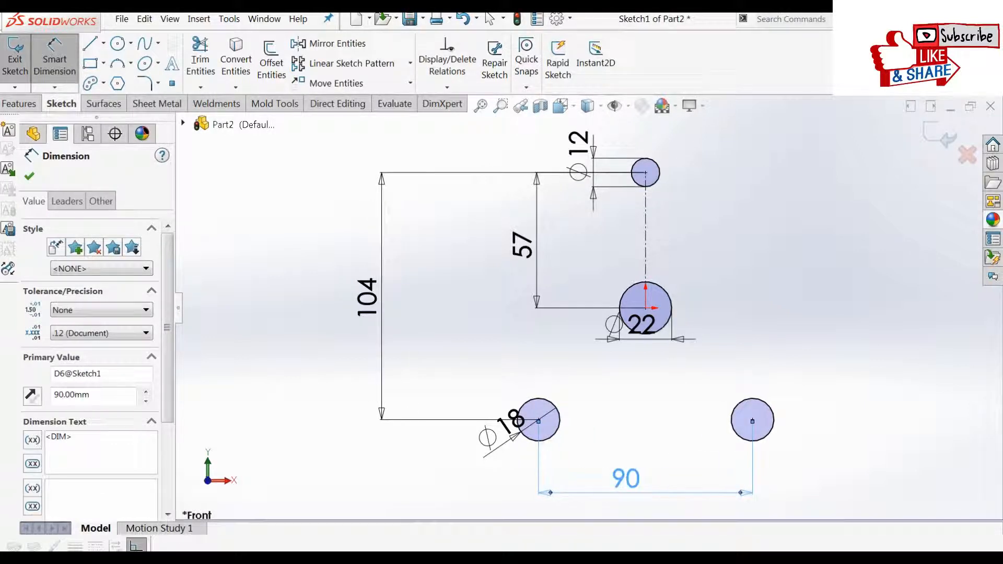
key(Escape)
key(Escape)
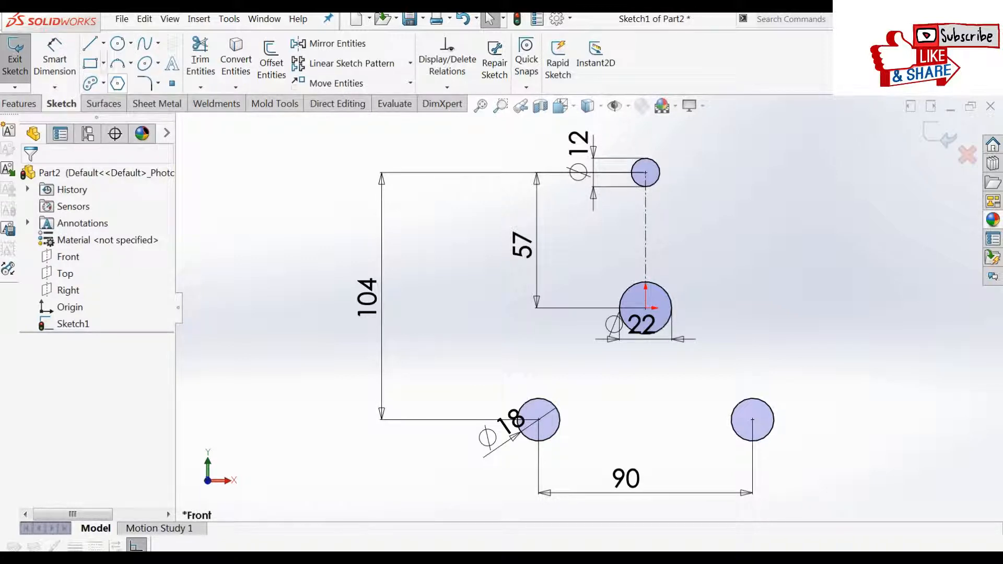
Offset the 12 mm circle by 5 mm bi-directionally, with dimensions added.
click(271, 57)
click(646, 173)
text(5.00mm)
click(29, 176)
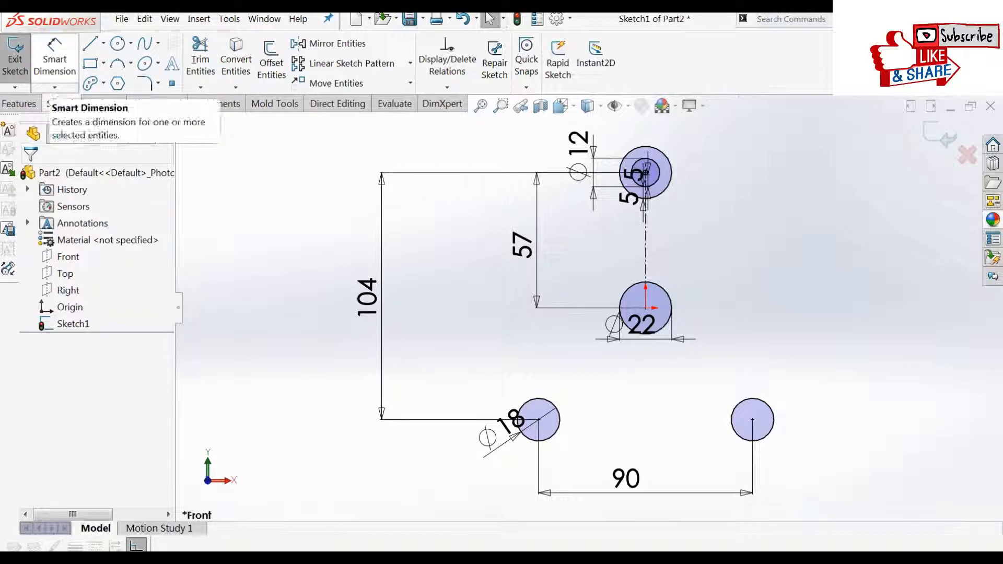
Offset both lower 18 mm circles outward by 9 mm in one direction only.
click(271, 63)
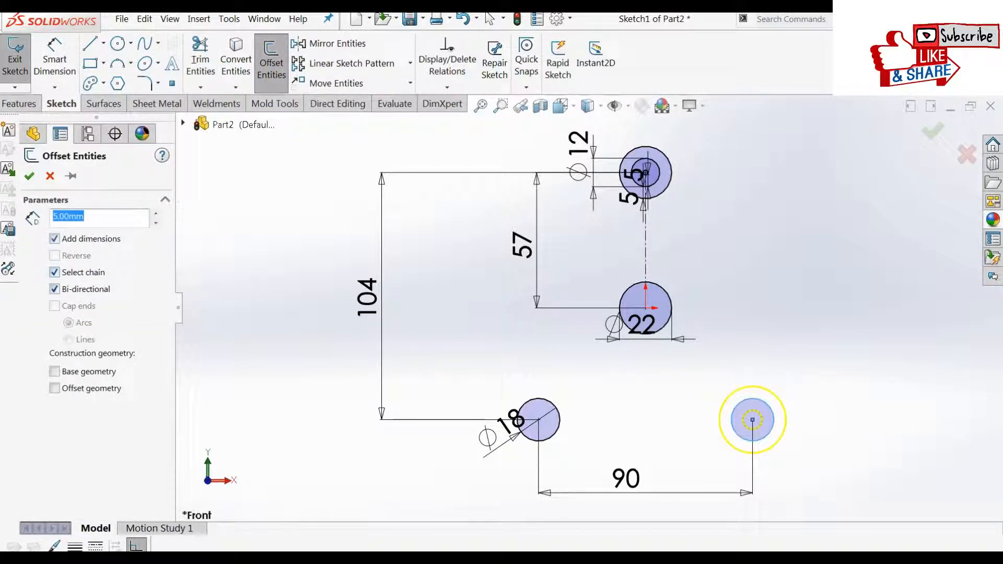
click(55, 289)
double_click(68, 216)
text(9)
key(Return)
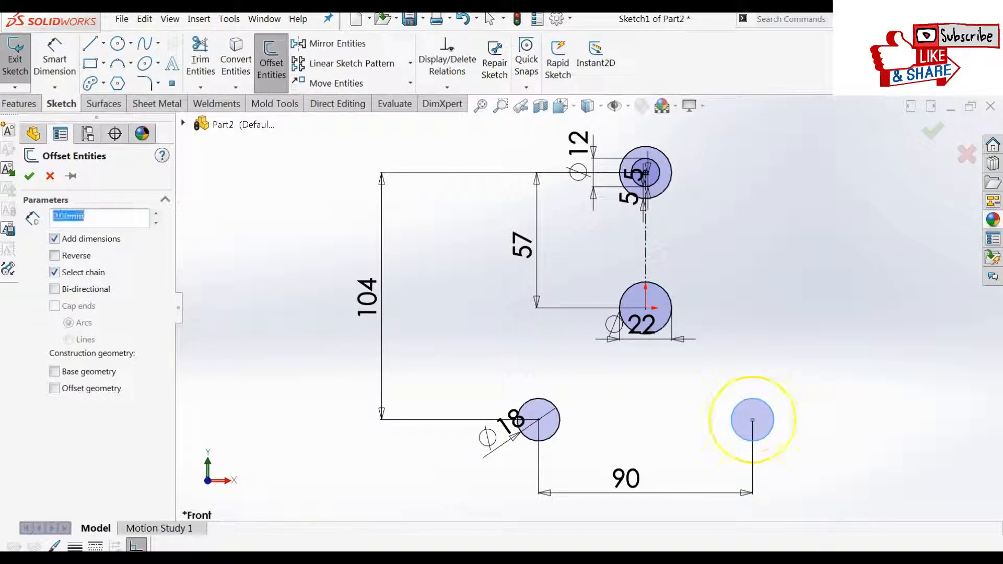
click(549, 402)
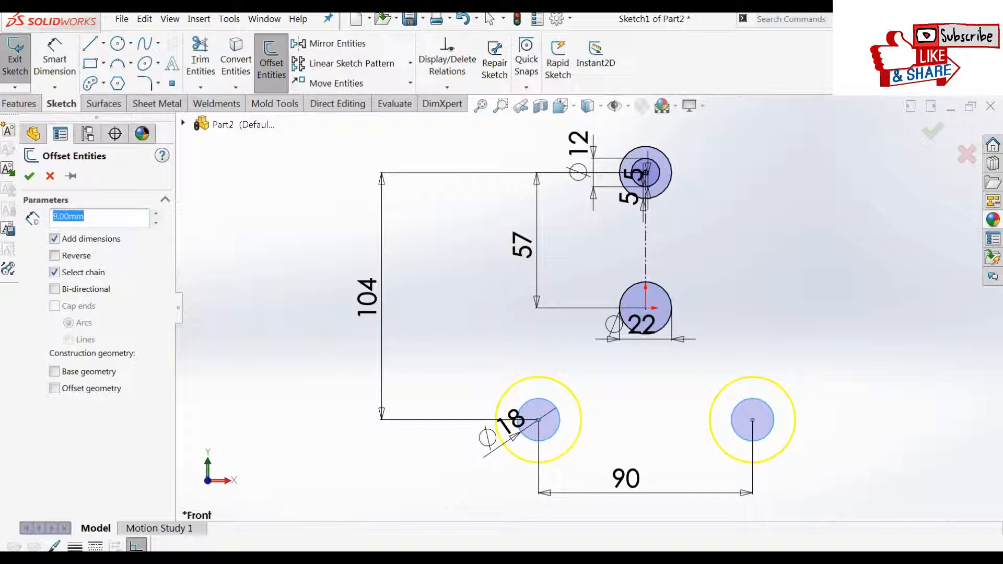
click(28, 176)
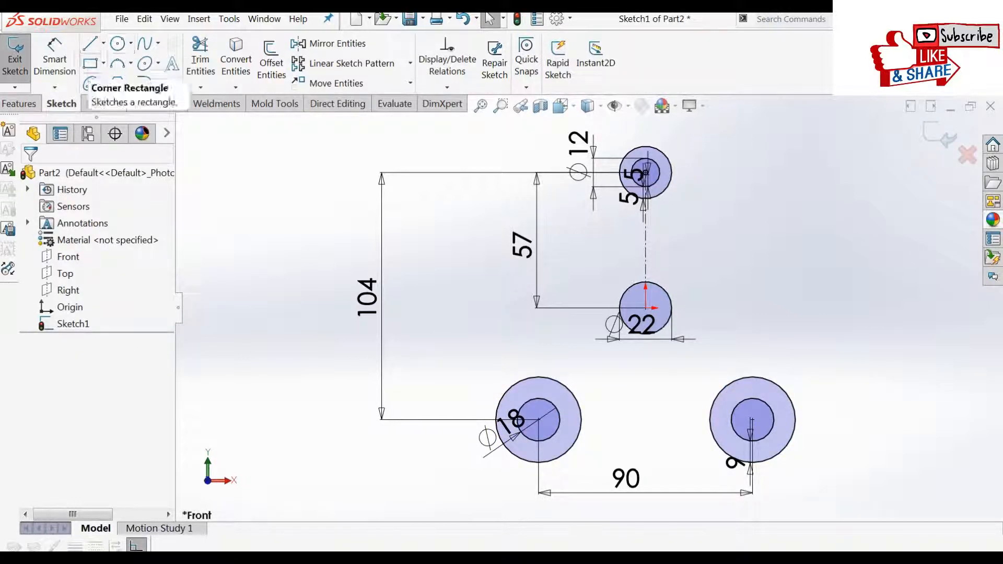
Sketch a circle about 18 mm in diameter overlapping the upper-left edge of the lower-left outer circle.
click(118, 43)
click(504, 368)
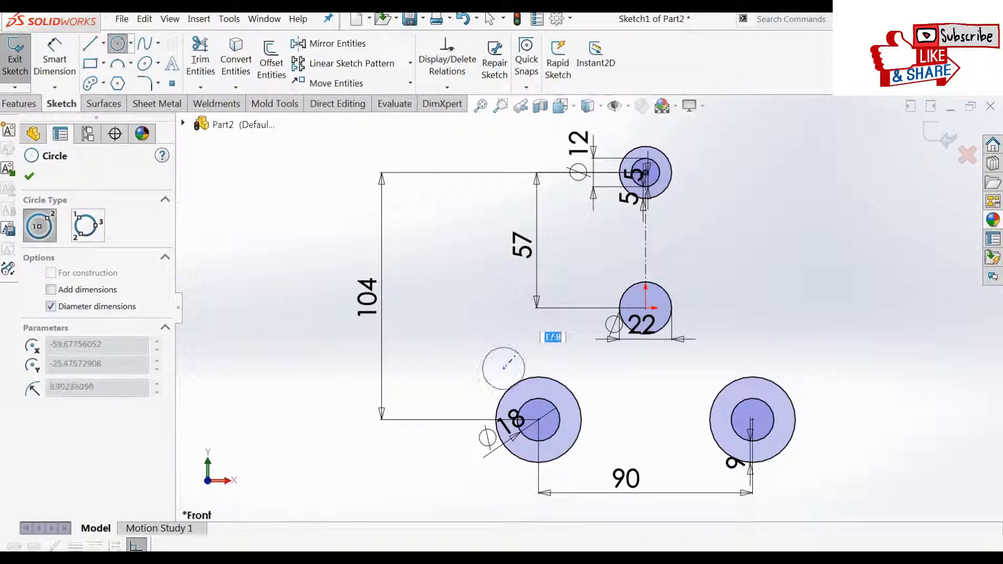
click(517, 354)
key(Escape)
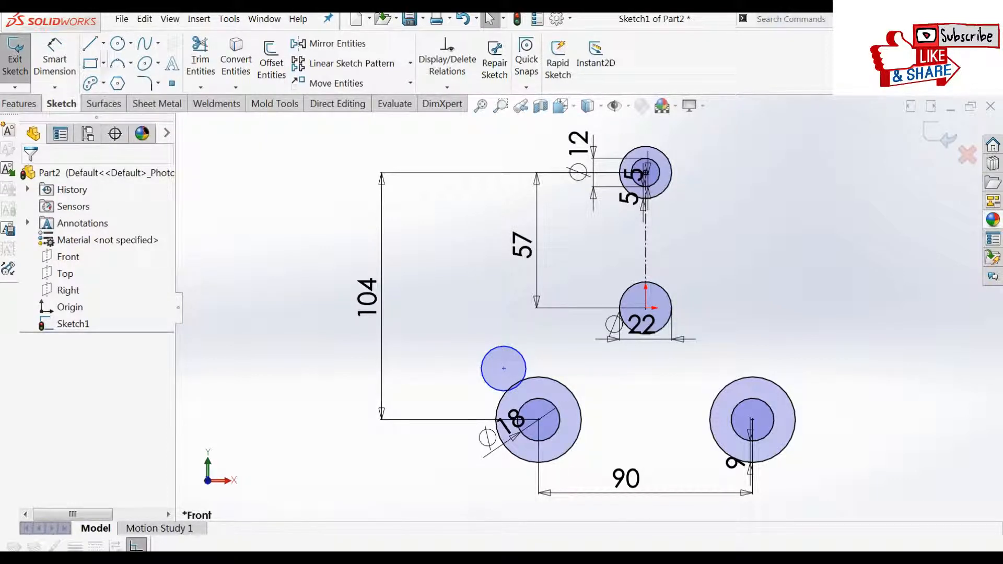
Draw a three-point arc, bulging left, between the top outer circle and the small circle beside the lower-left outer circle.
click(117, 63)
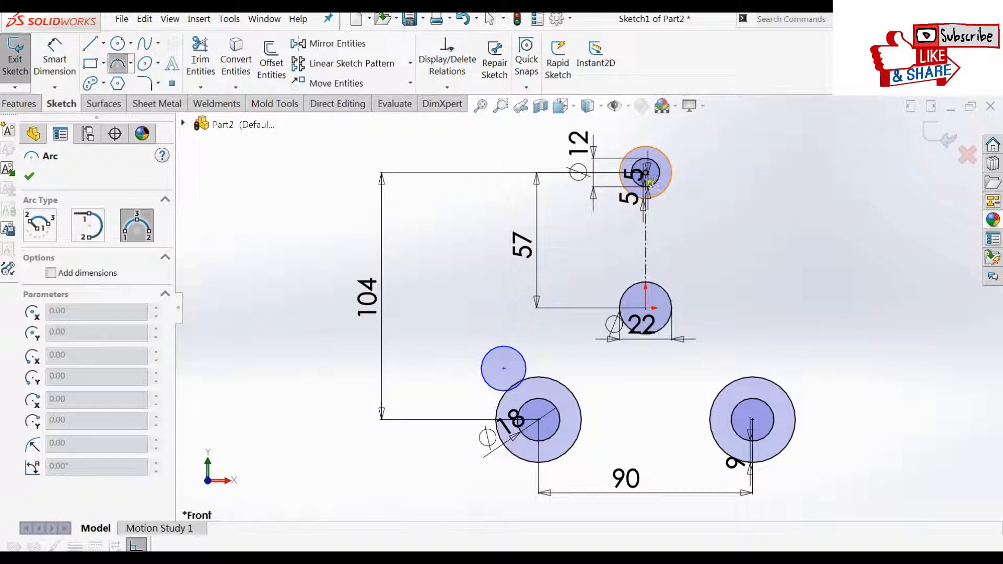
click(649, 185)
click(523, 359)
click(523, 282)
key(Escape)
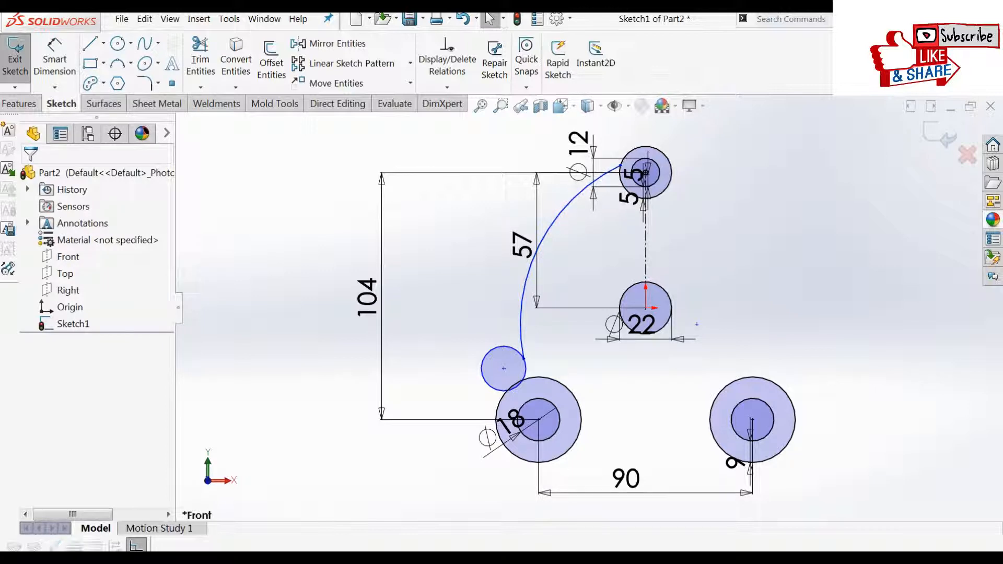
Make the small circle tangent to the lower-left outer circle and the long arc tangent to the top outer circle.
click(520, 367)
ctrl+click(529, 378)
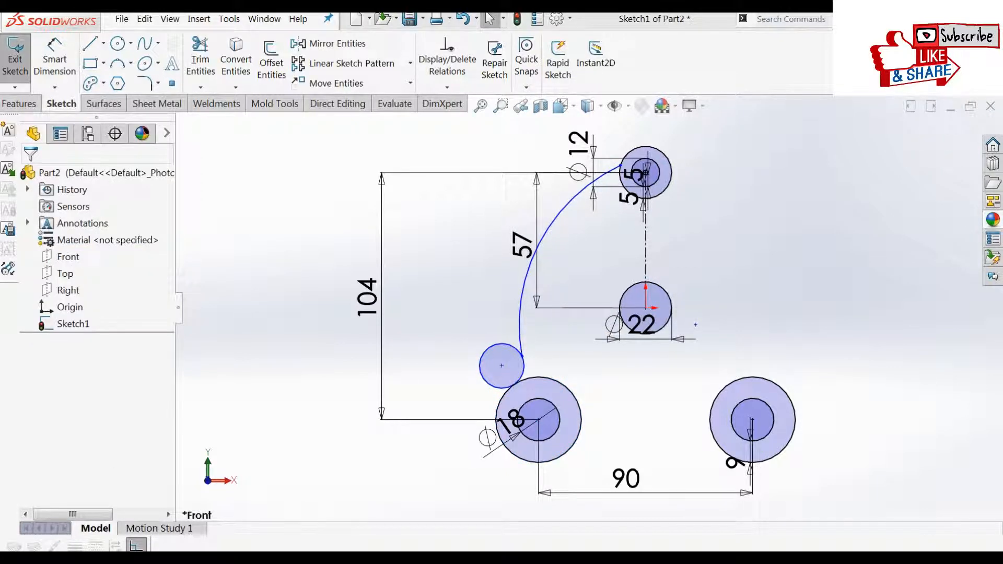
click(590, 184)
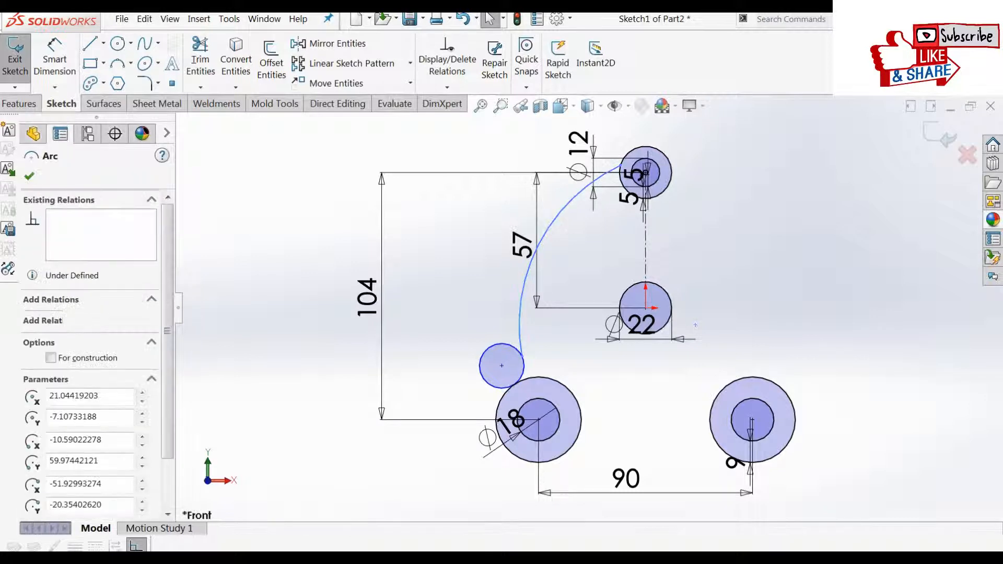
scroll(664, 120, down, 2)
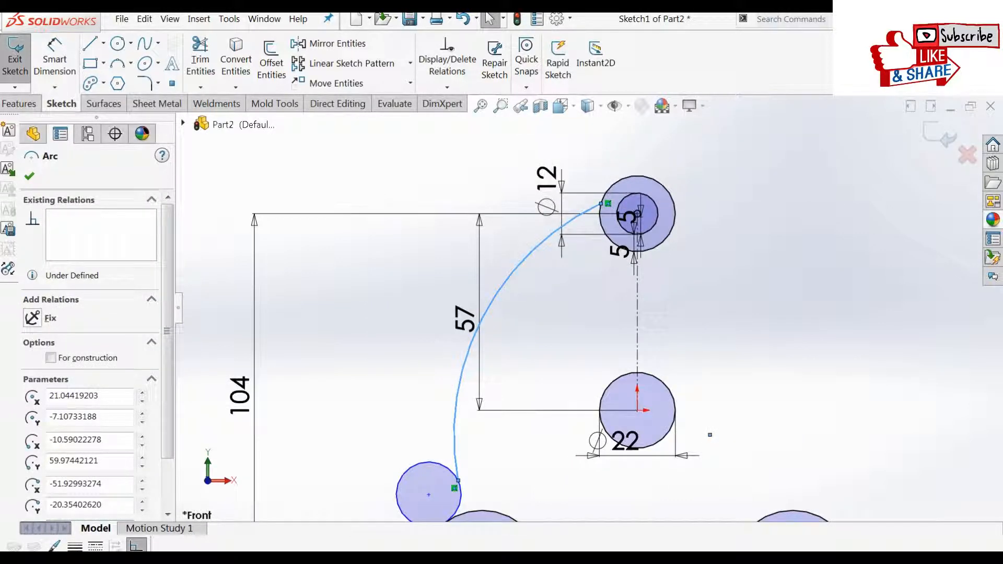
ctrl+click(675, 214)
click(32, 399)
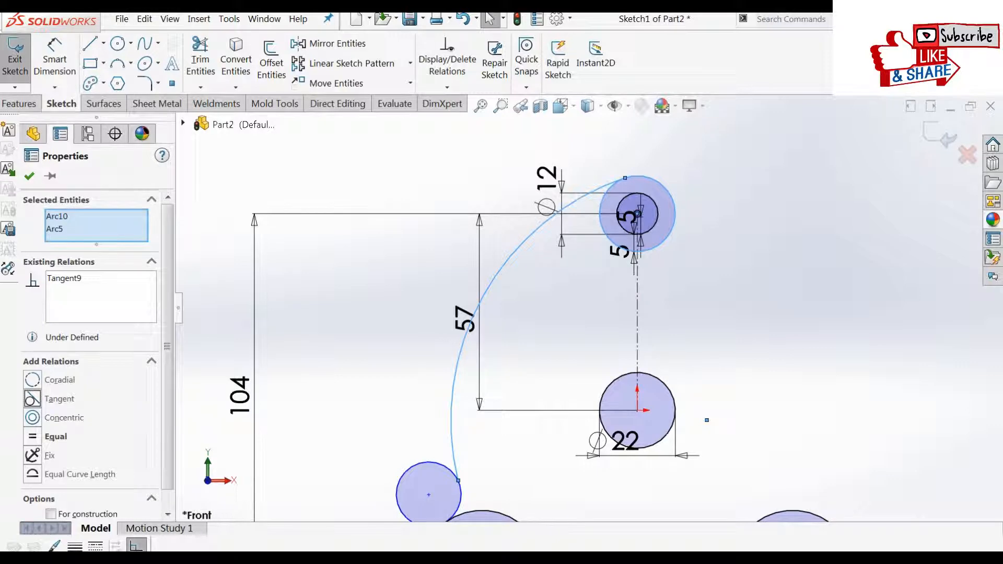
key(Escape)
Dimension the small circle beside the lower-left outer circle with a 20 mm diameter.
scroll(590, 308, up, 2)
click(54, 60)
click(476, 437)
click(454, 434)
text(20)
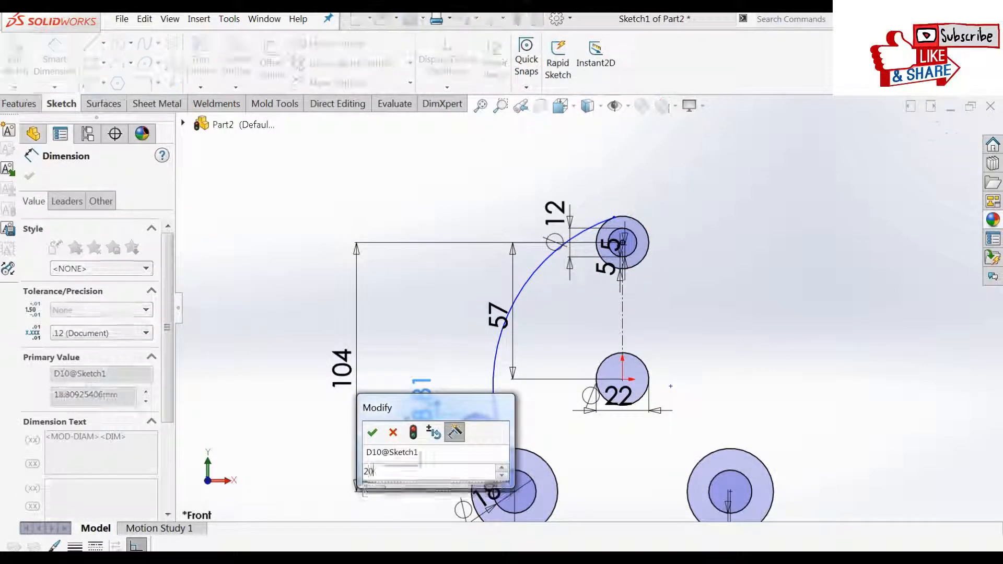
key(Return)
key(Escape)
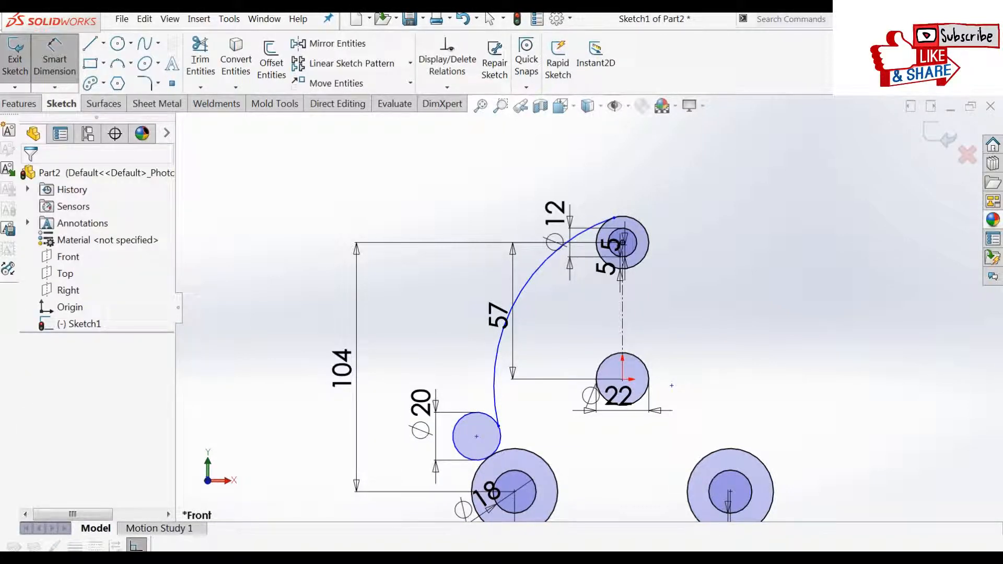
Sketch a circle centred on the origin around the 22 mm circle and dimension its diameter as 76 mm.
click(118, 43)
click(648, 393)
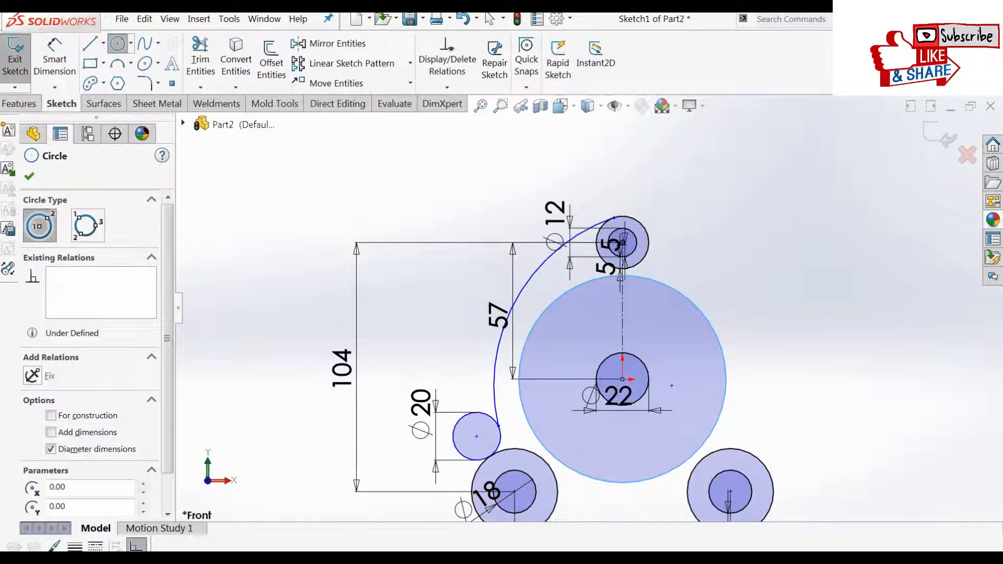
key(Escape)
click(55, 58)
click(721, 303)
text(76)
key(Return)
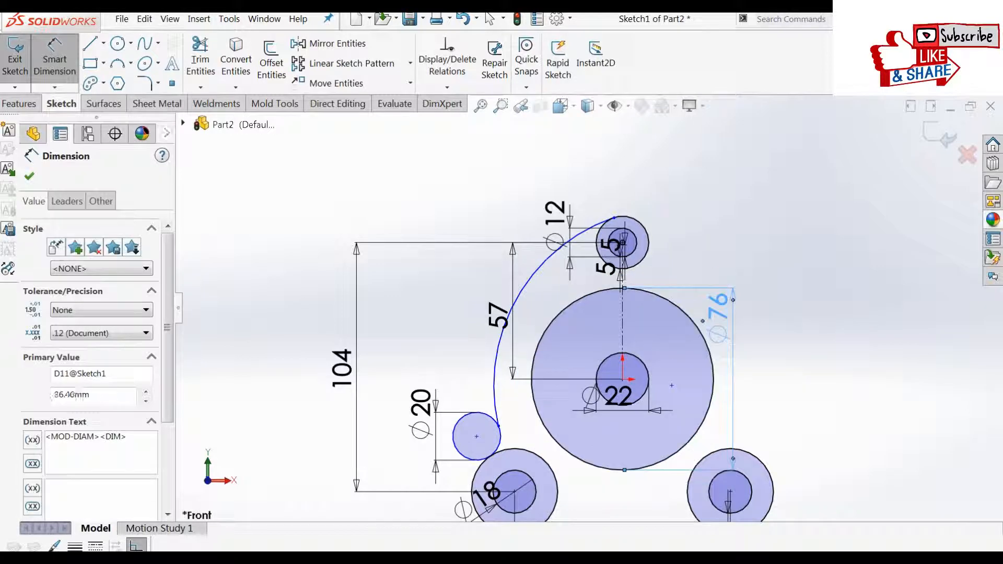
key(Escape)
Try making the long left arc concentric with the 76 mm circle, and undo the relation.
click(695, 324)
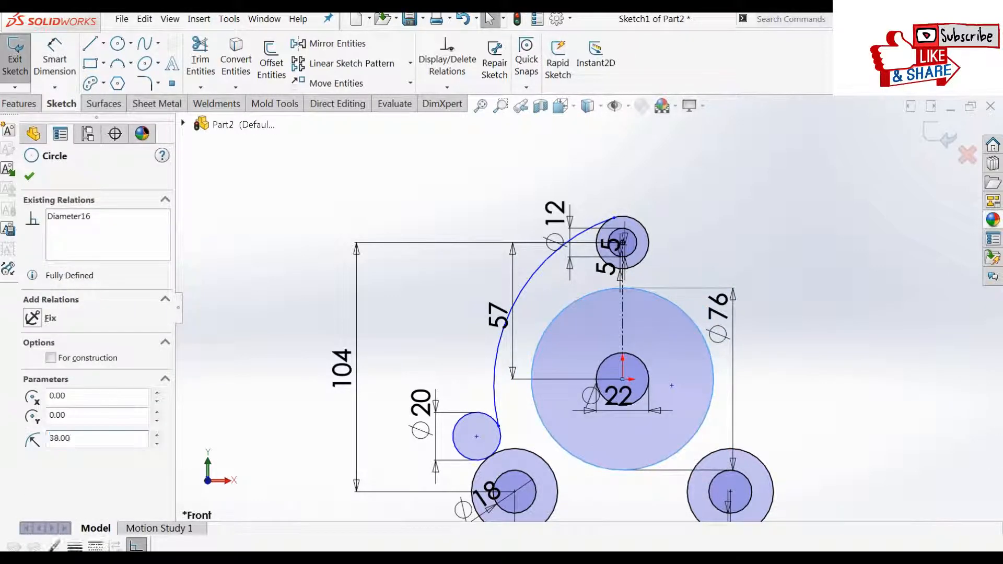
click(505, 326)
ctrl+click(544, 334)
click(32, 417)
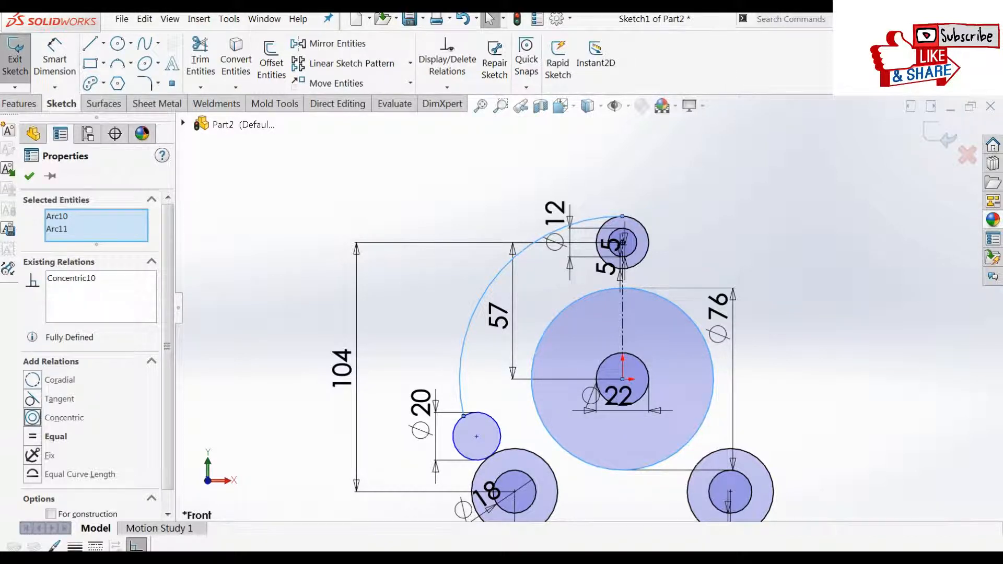
key(ctrl+z)
key(Escape)
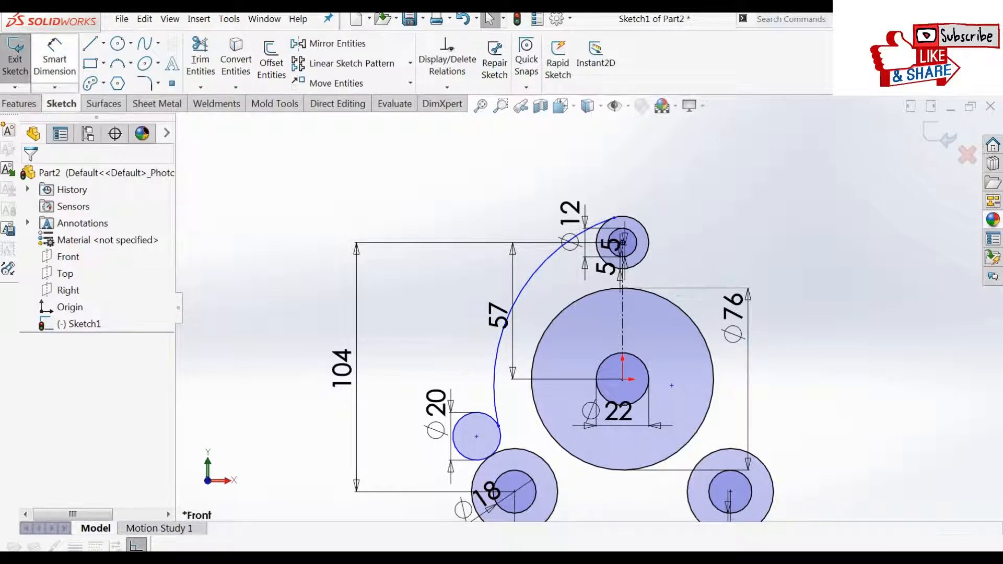
Dimension the long left arc with a radius of 100 mm.
click(54, 62)
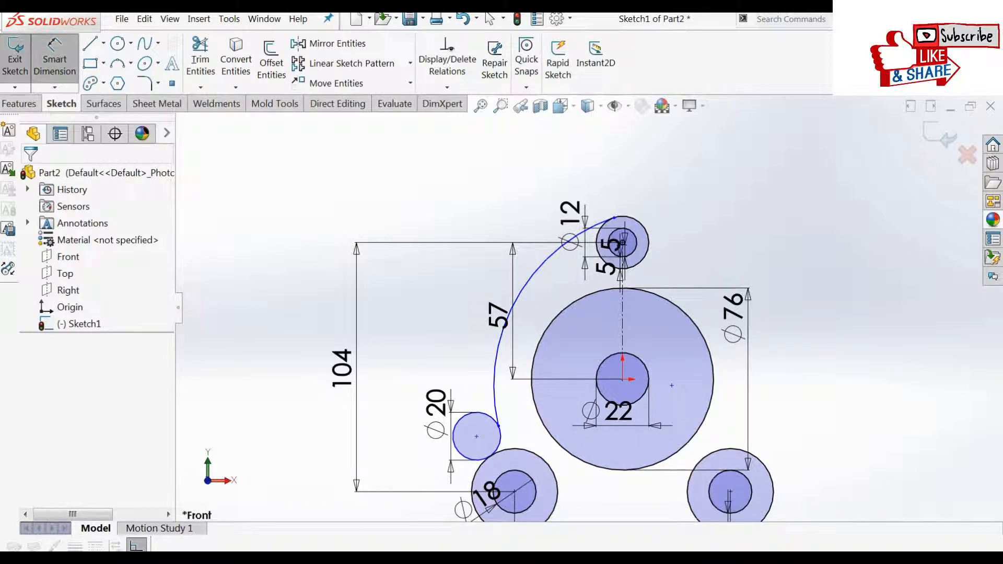
click(505, 313)
click(449, 319)
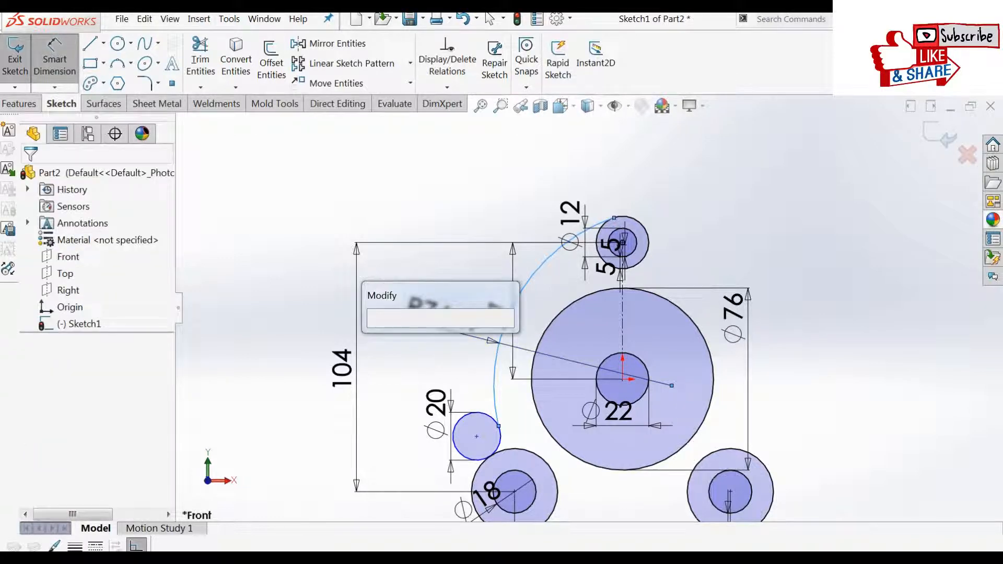
text(100)
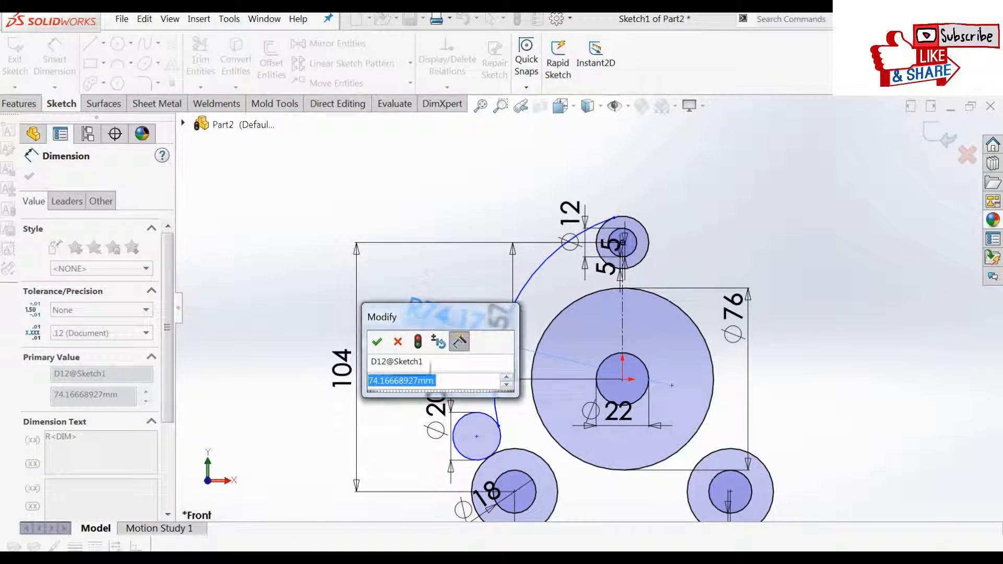
key(Return)
Try a radius of 150 mm for the long left arc, and undo the change.
double_click(452, 335)
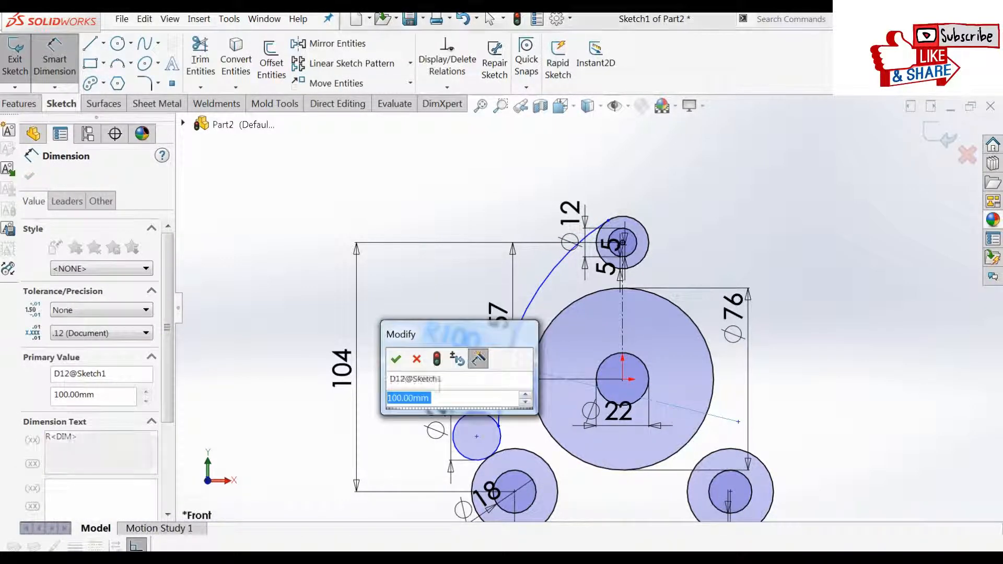
text(150)
key(Return)
key(ctrl+z)
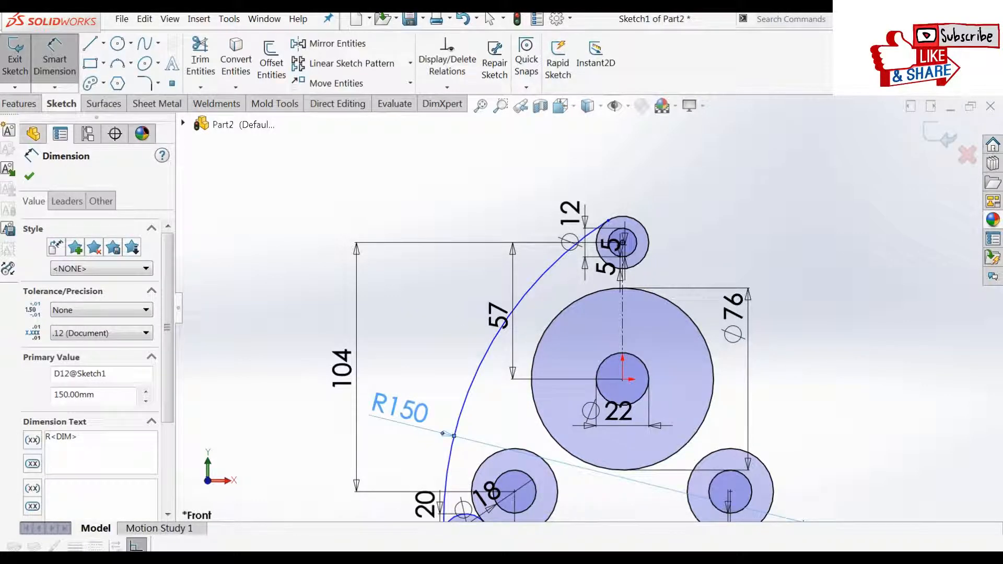
Set the left arc's radius to 125 mm and move its lower endpoint up and right, above the lower-left outer circle.
double_click(452, 336)
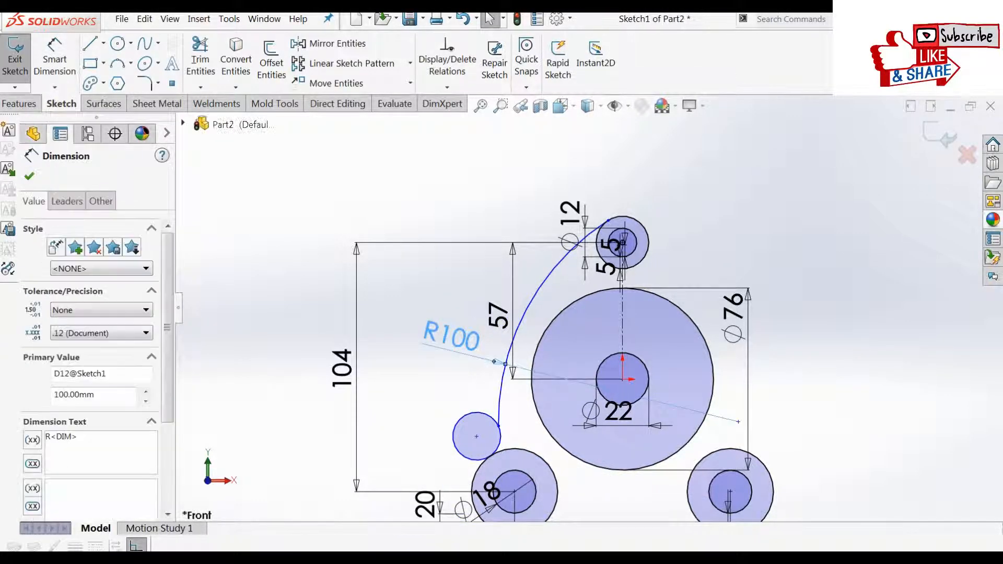
text(125)
key(Return)
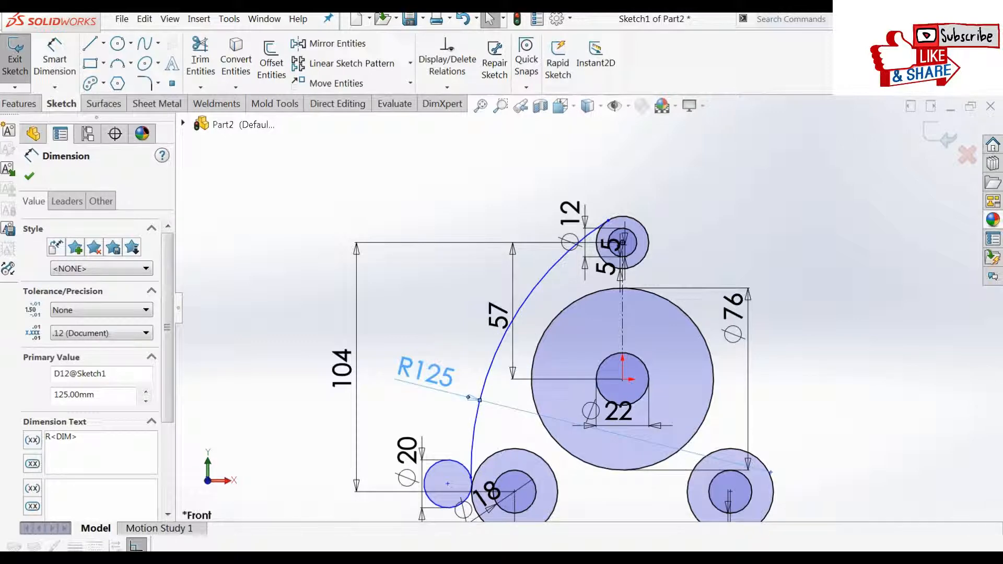
drag(471, 478, 508, 432)
Dimension the vertical distance between the centres of the lower-left 18 mm circle and the 20 mm circle as 25 mm.
click(54, 65)
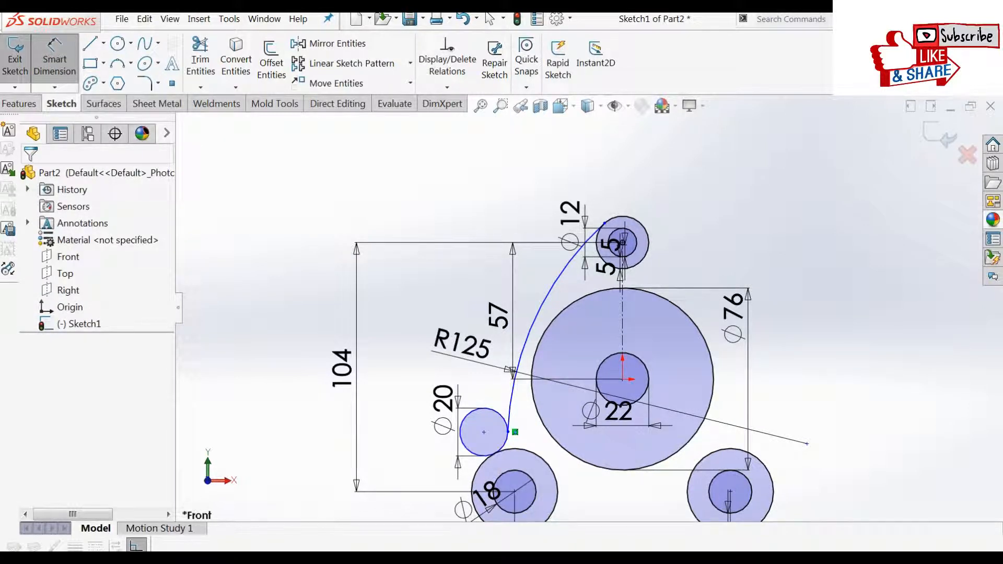
click(515, 491)
click(484, 432)
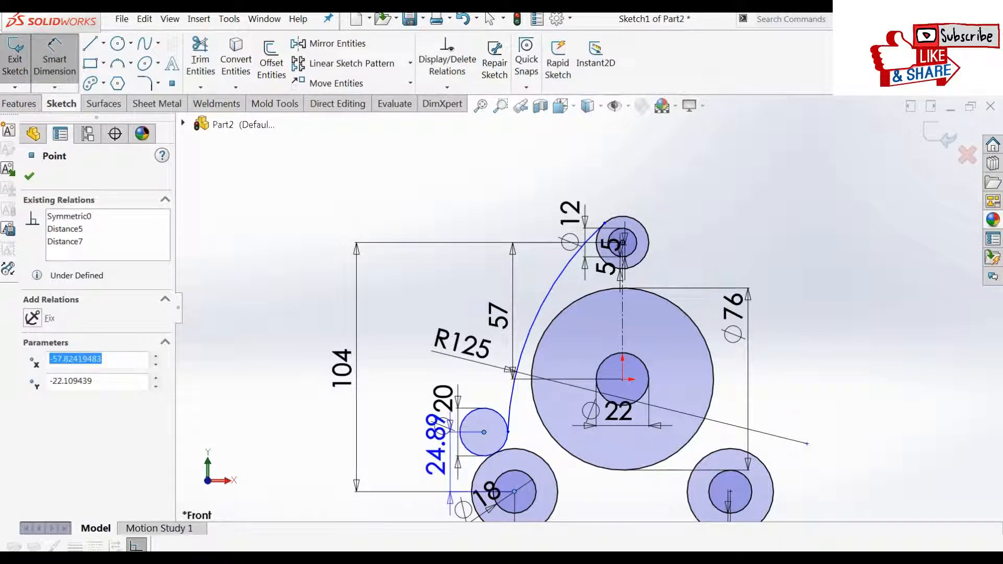
click(397, 449)
text(25)
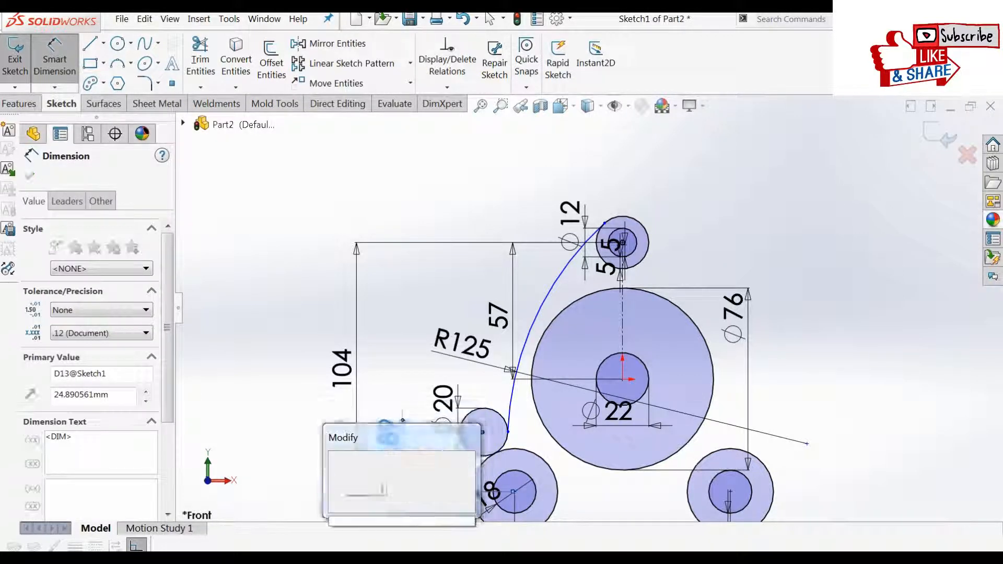
key(Return)
key(Escape)
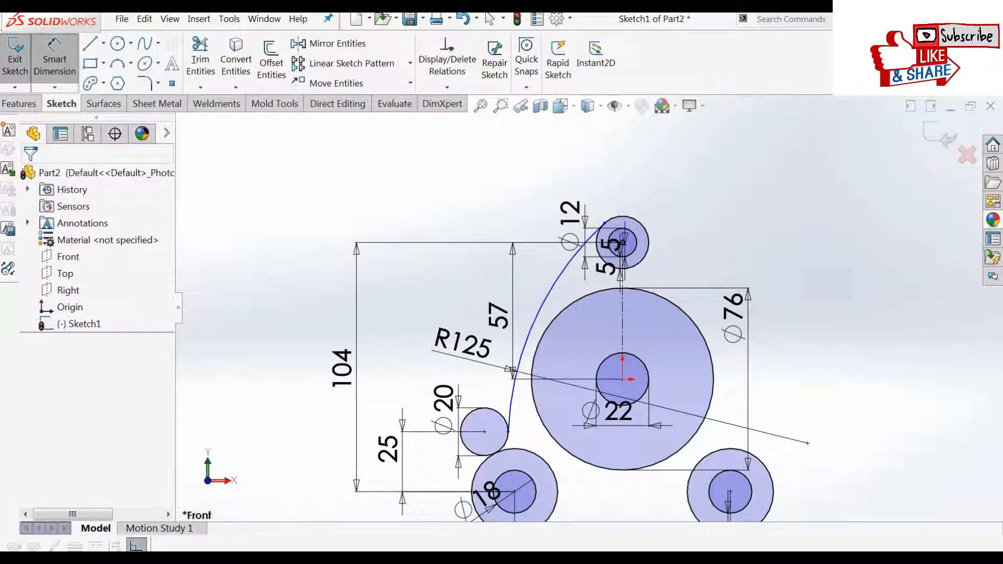
Move the R125 arc's lower endpoint slightly up along the 20 mm circle, and trim away that circle's outer left portion.
scroll(651, 201, down, 1)
scroll(586, 307, up, 1)
scroll(507, 471, down, 3)
key(Escape)
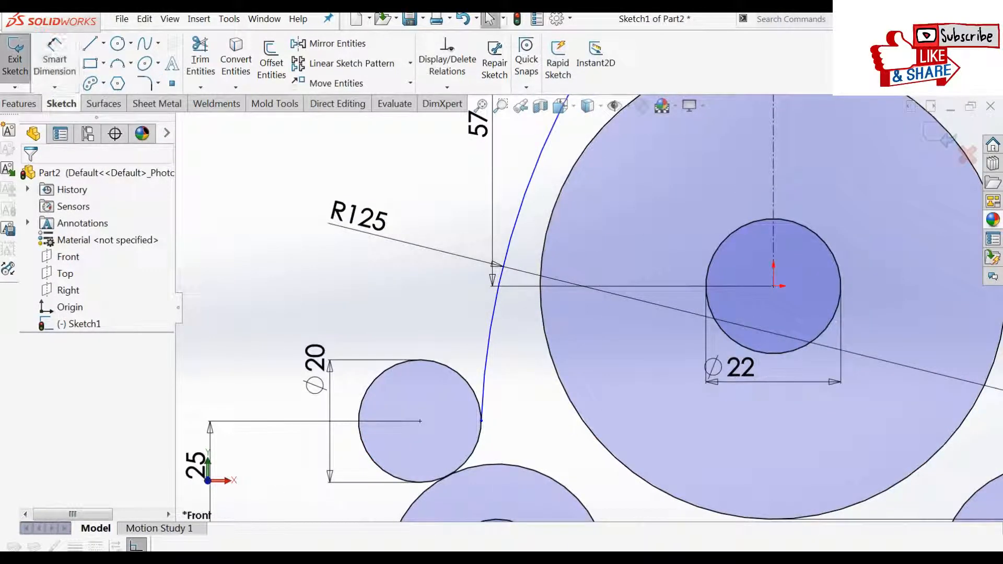
drag(481, 421, 478, 401)
click(200, 59)
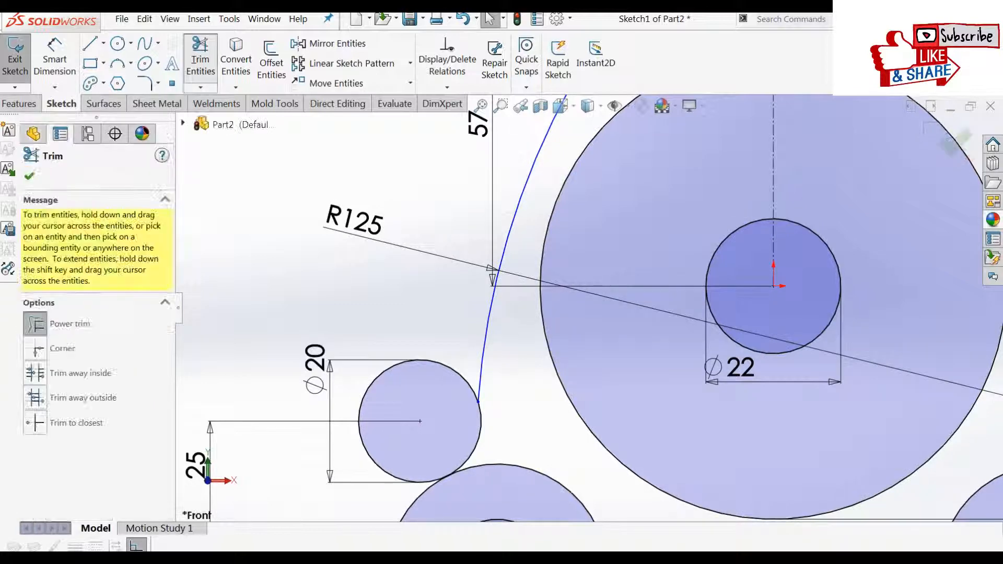
drag(393, 351, 403, 368)
key(Escape)
Make the R125 arc tangent to the remaining short arc of the 20 mm circle.
click(476, 444)
ctrl+click(491, 311)
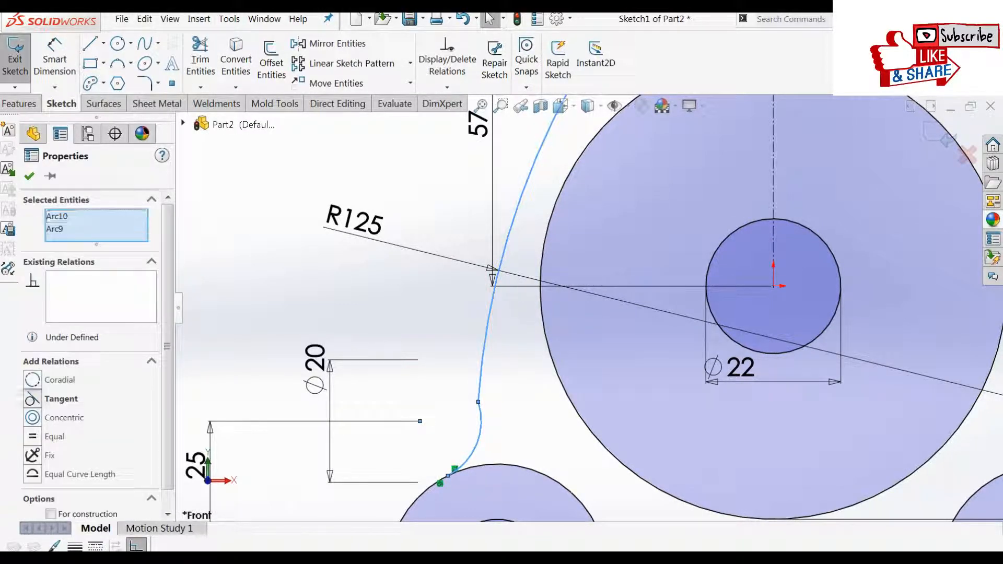
click(31, 398)
key(Escape)
Mirror the R125 arc and the short arc below it about the vertical centreline, keeping the originals.
key(f)
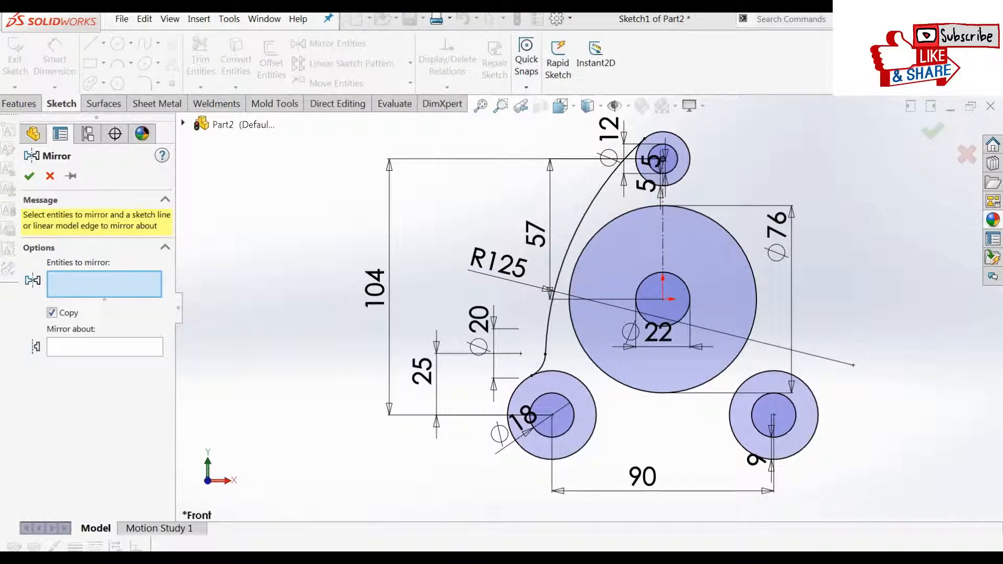
click(542, 368)
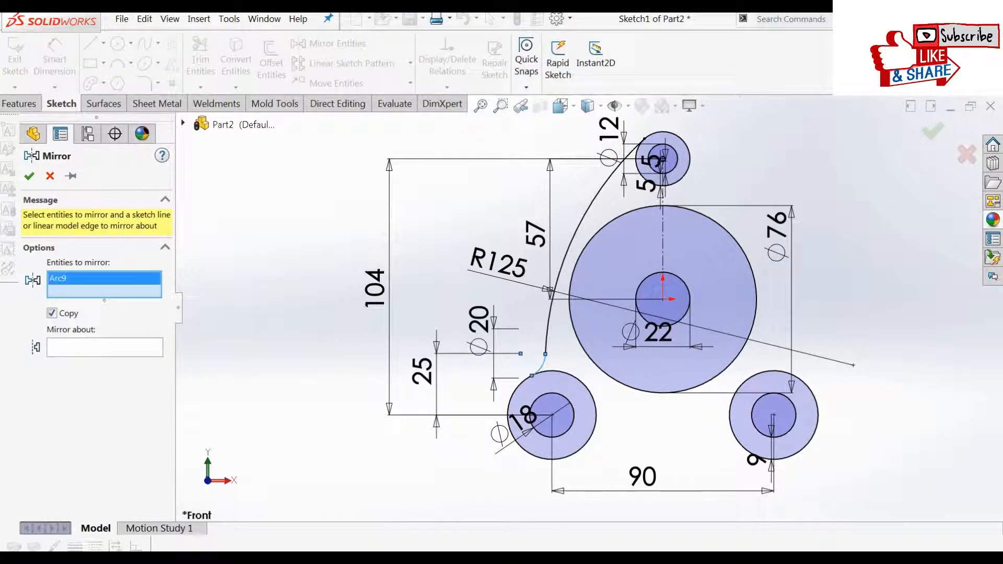
click(575, 226)
click(104, 358)
click(663, 229)
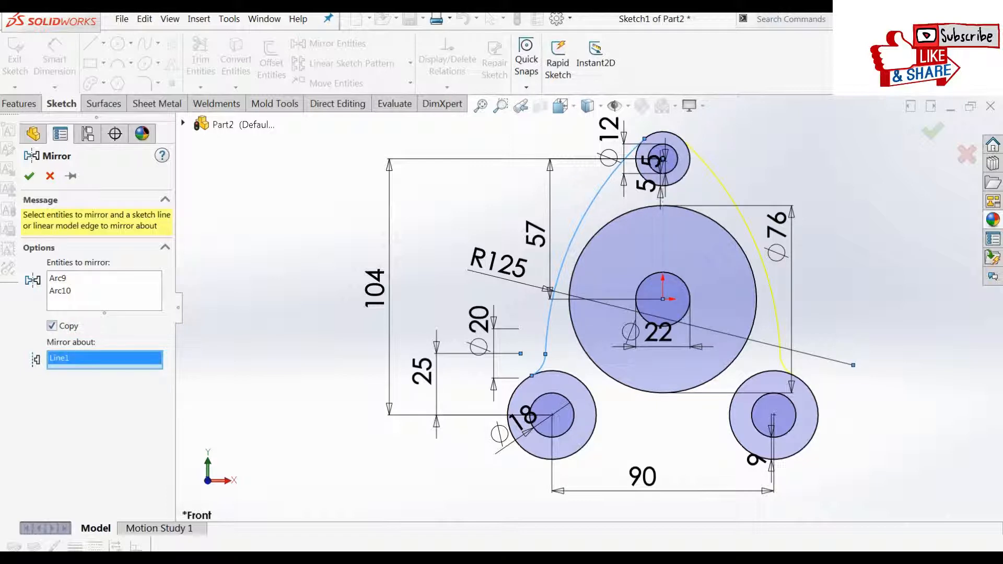
click(30, 176)
Draw a horizontal line joining the lowest points of the two lower outer circles.
click(90, 43)
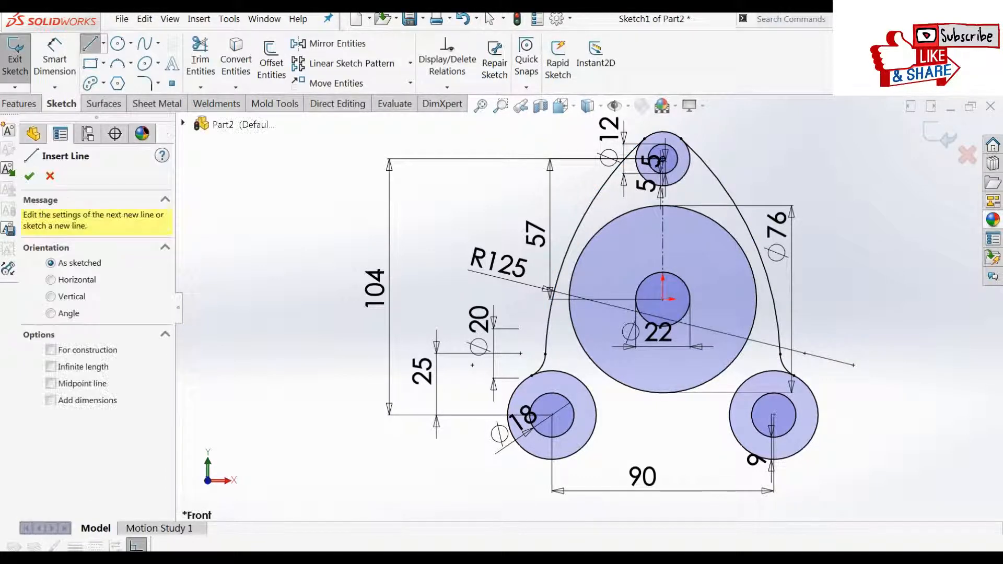
click(552, 459)
click(773, 460)
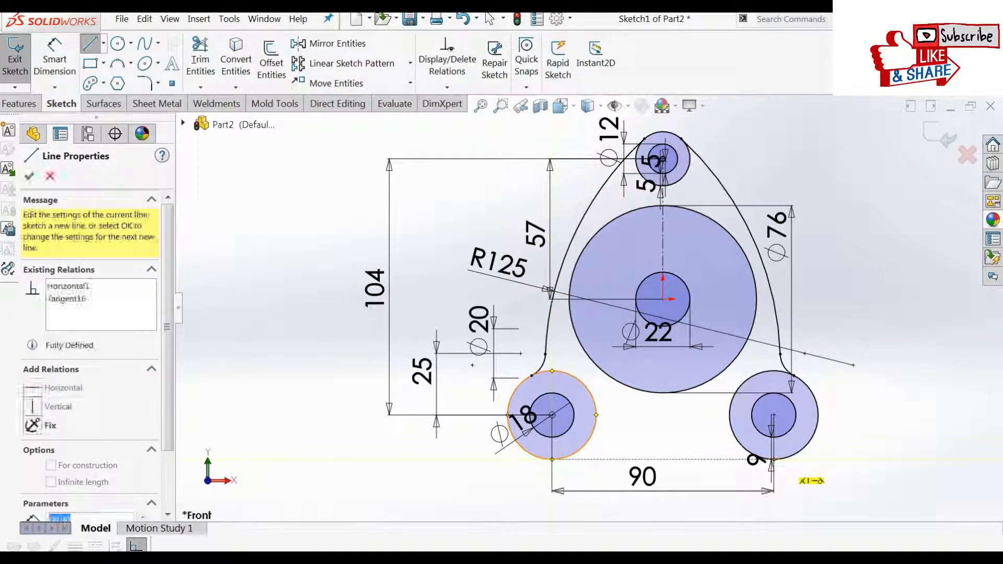
key(Escape)
key(Escape)
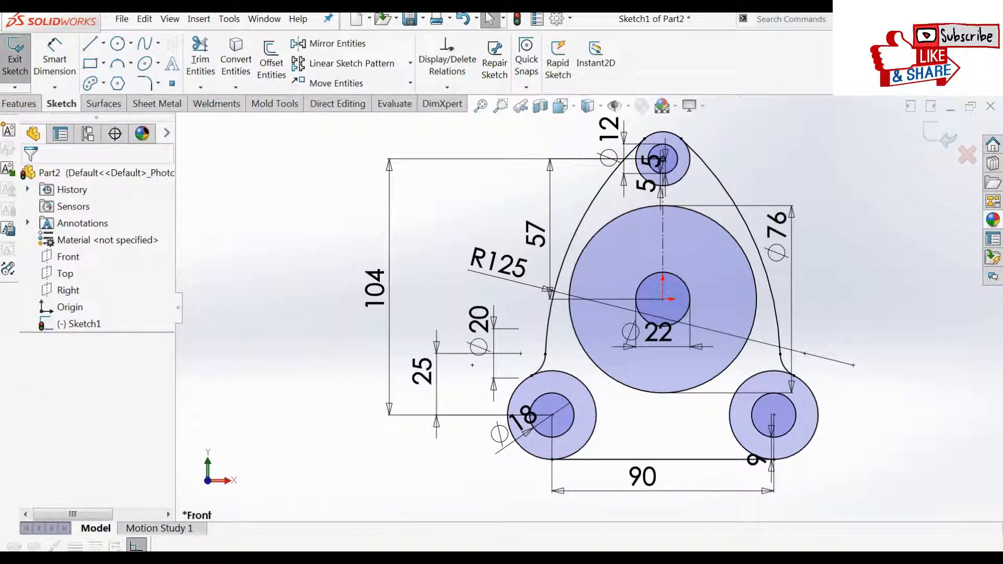
Sketch a circle about 56 mm in diameter centred on the origin, between the 22 mm and 76 mm circles.
click(118, 43)
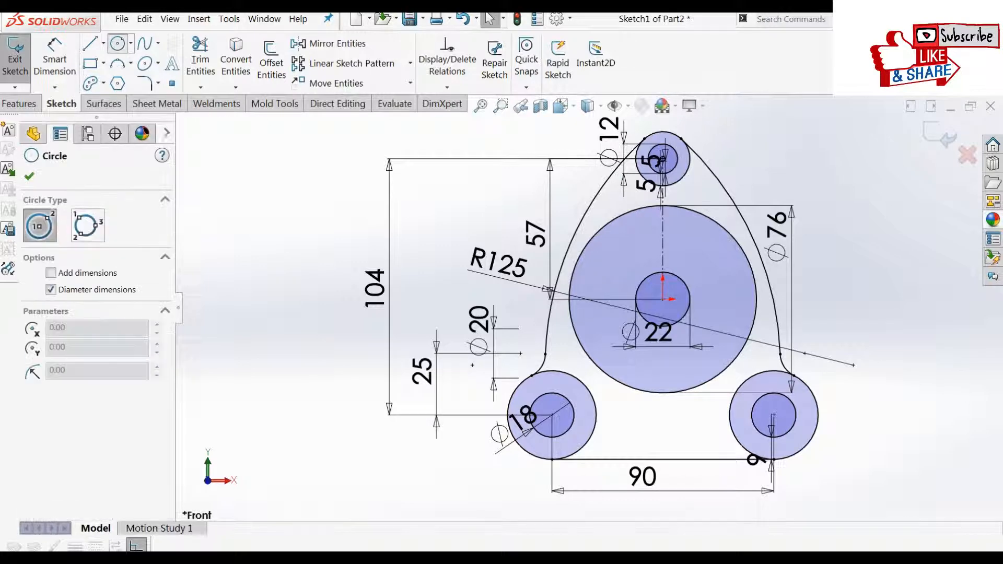
click(663, 299)
click(597, 315)
key(Escape)
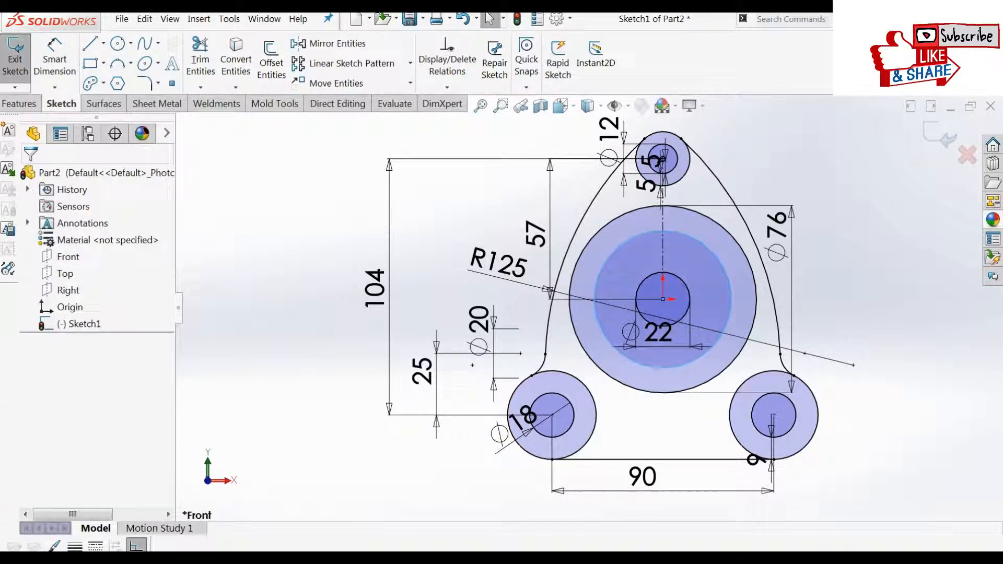
Dimension the new central circle to a 58 mm diameter and convert it to construction geometry.
click(55, 59)
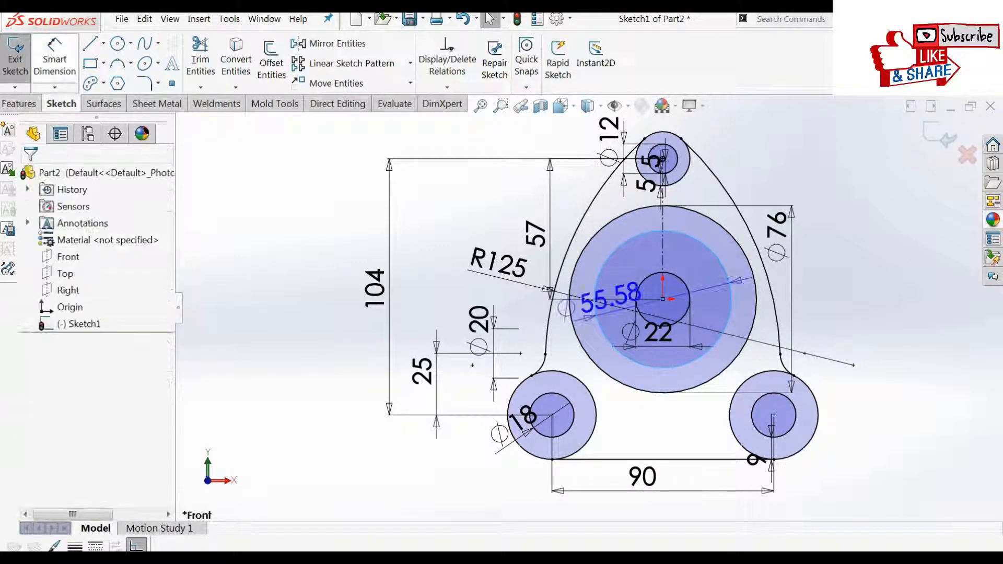
click(836, 293)
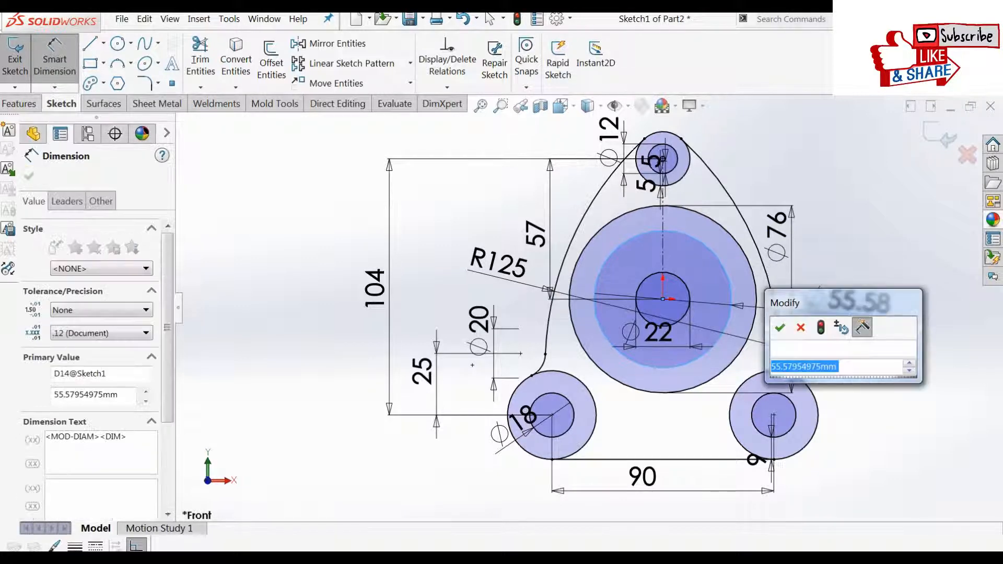
text(58)
key(Return)
key(Escape)
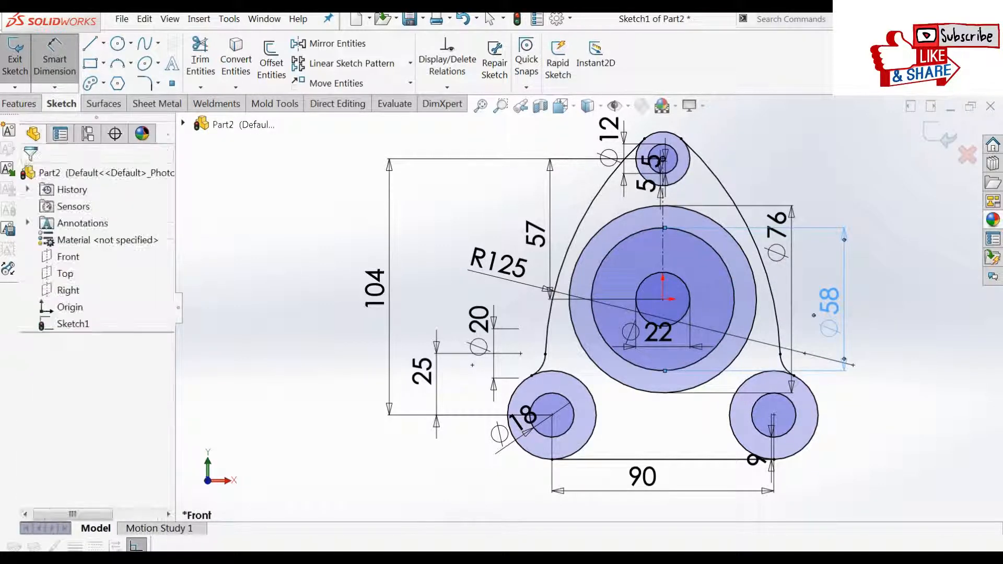
click(735, 299)
key(Escape)
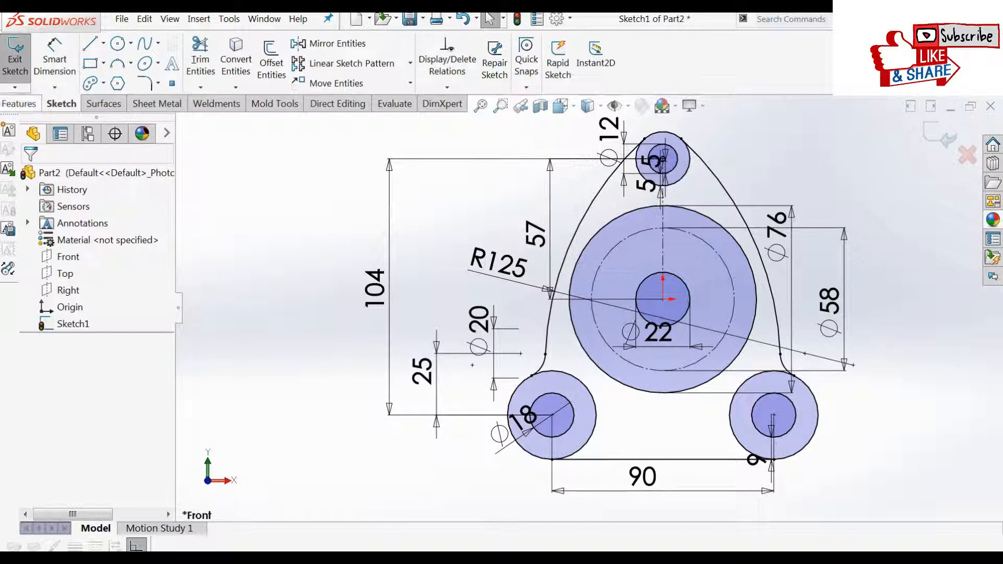
Extrude the large central ring, both lower rings and the upper ring as blind bosses 20 mm deep from the sketch plane.
click(20, 103)
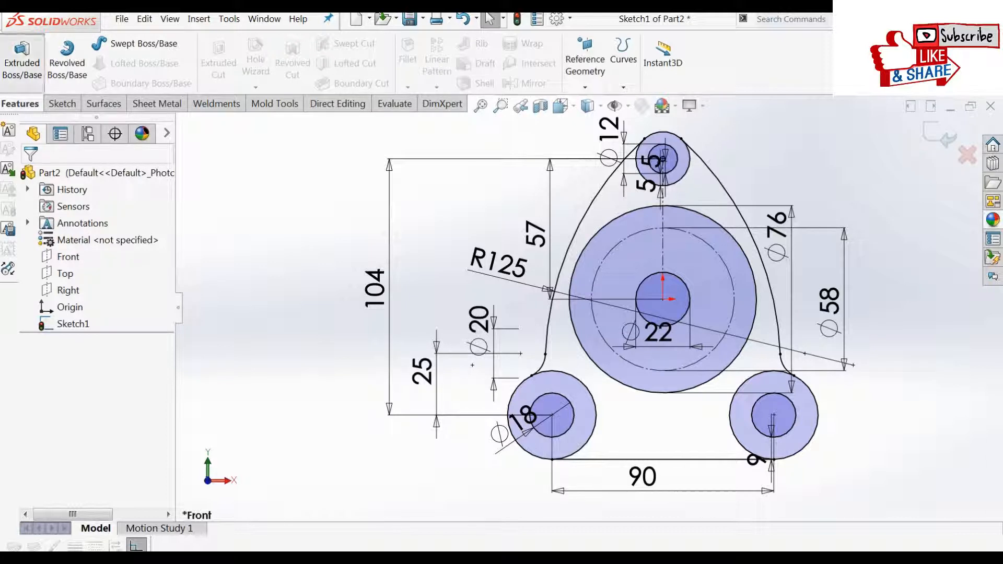
click(22, 58)
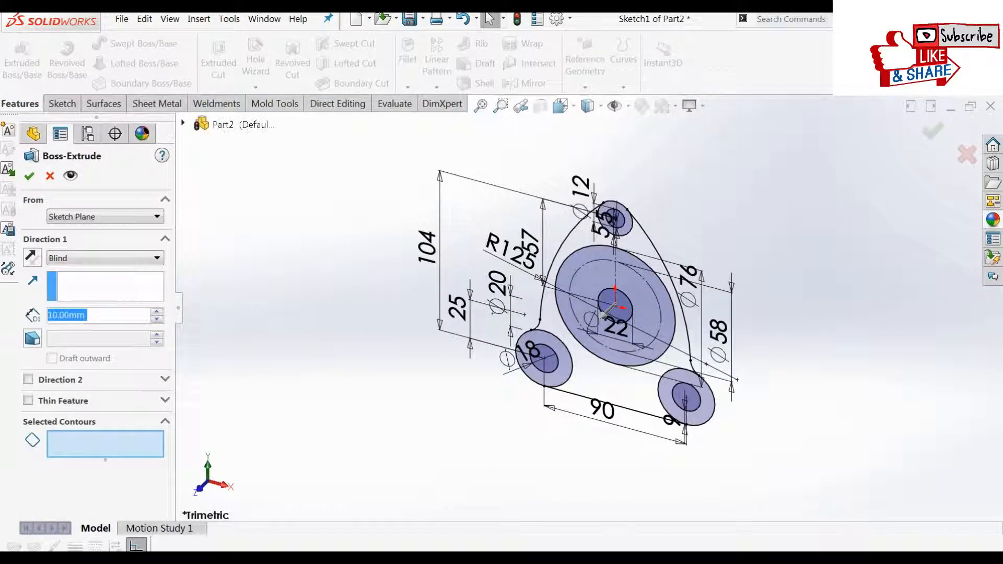
click(604, 317)
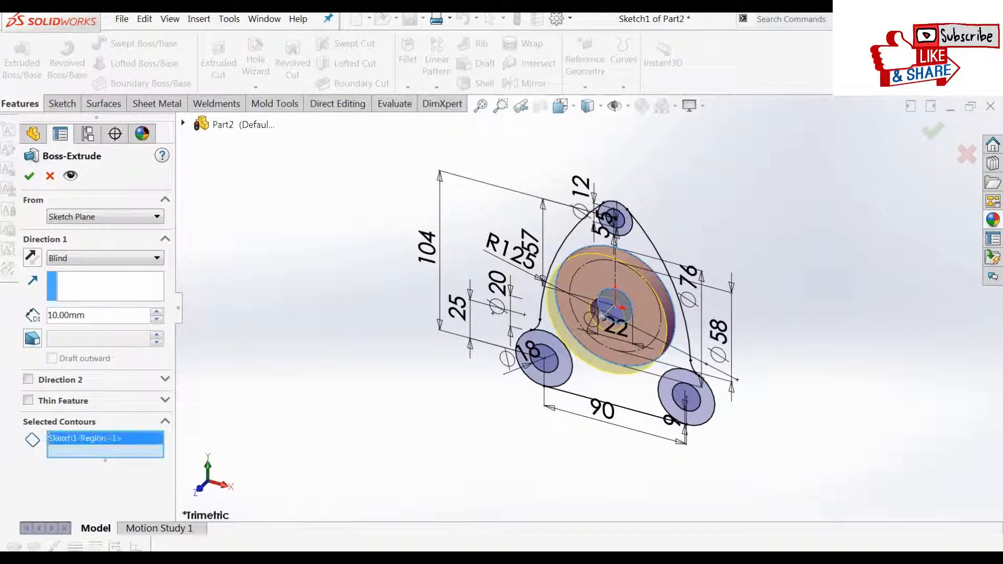
click(549, 366)
click(674, 389)
scroll(631, 189, down, 4)
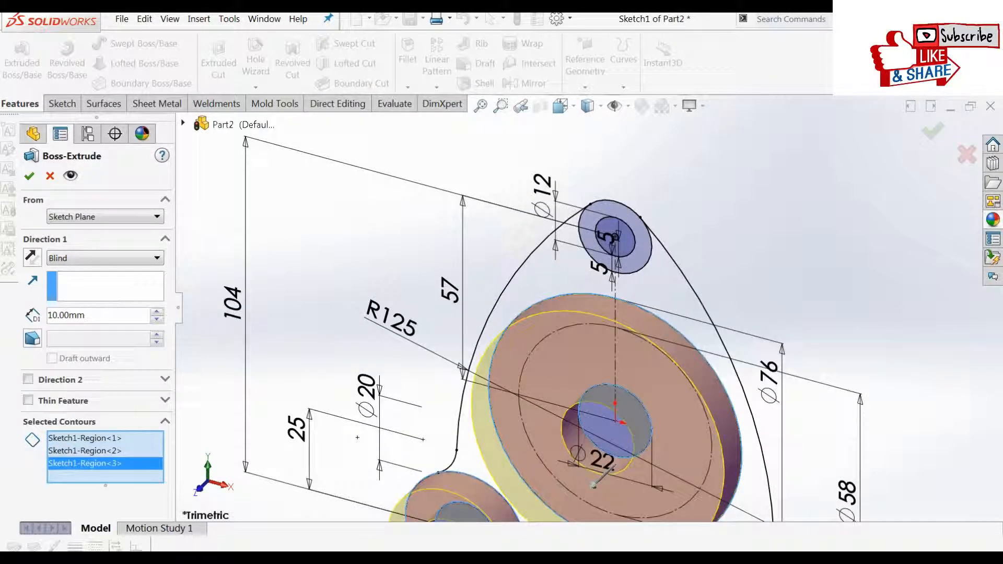
click(593, 225)
double_click(73, 315)
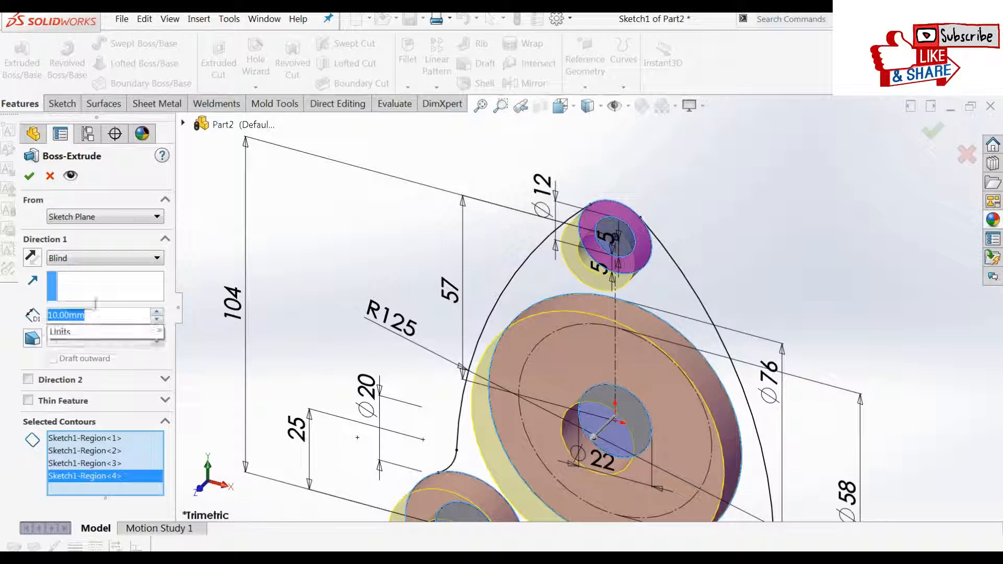
text(20)
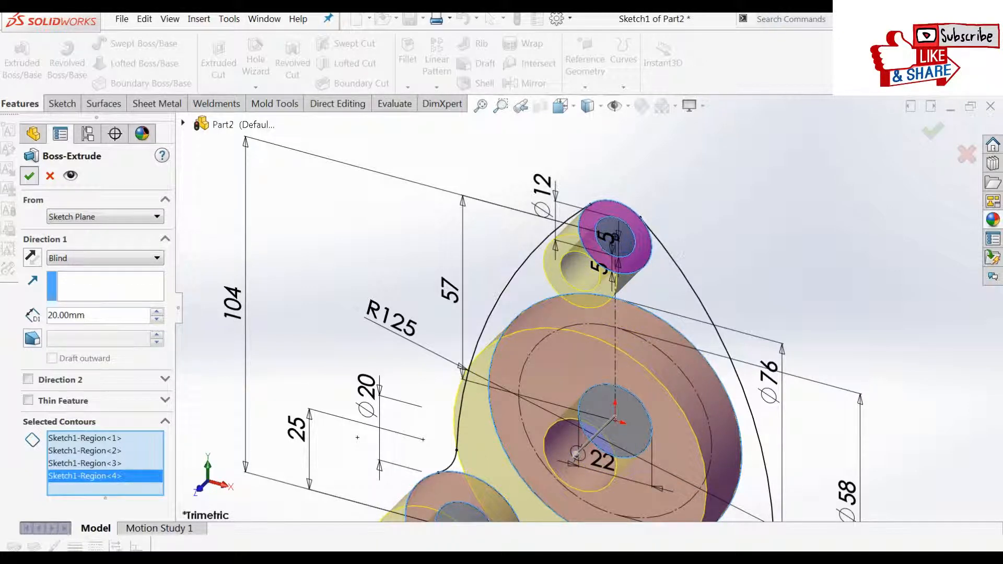
key(Return)
key(Escape)
Make the extruded bosses' underlying sketch visible in the model.
scroll(589, 309, up, 4)
click(27, 340)
click(91, 358)
click(76, 332)
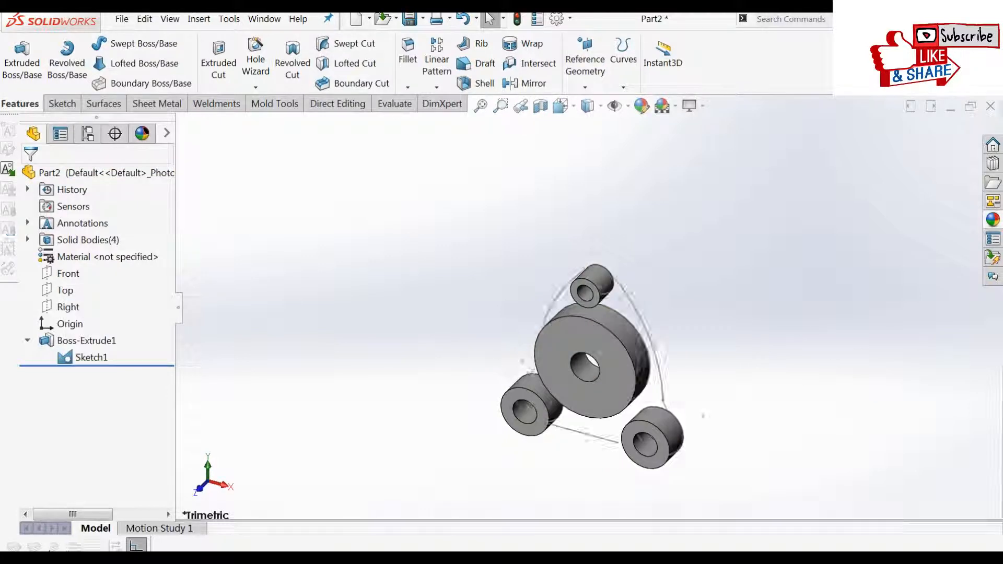
click(22, 59)
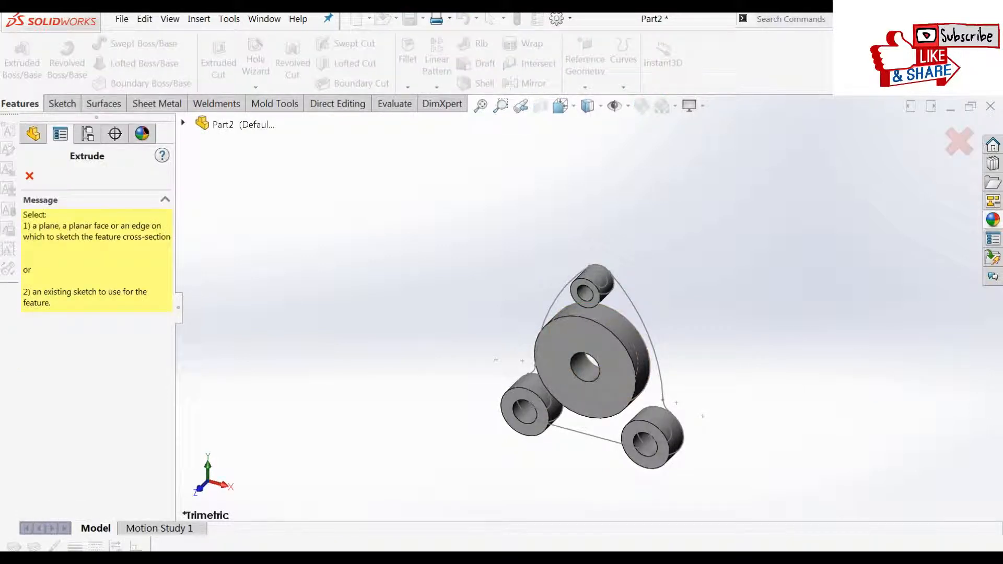
key(Escape)
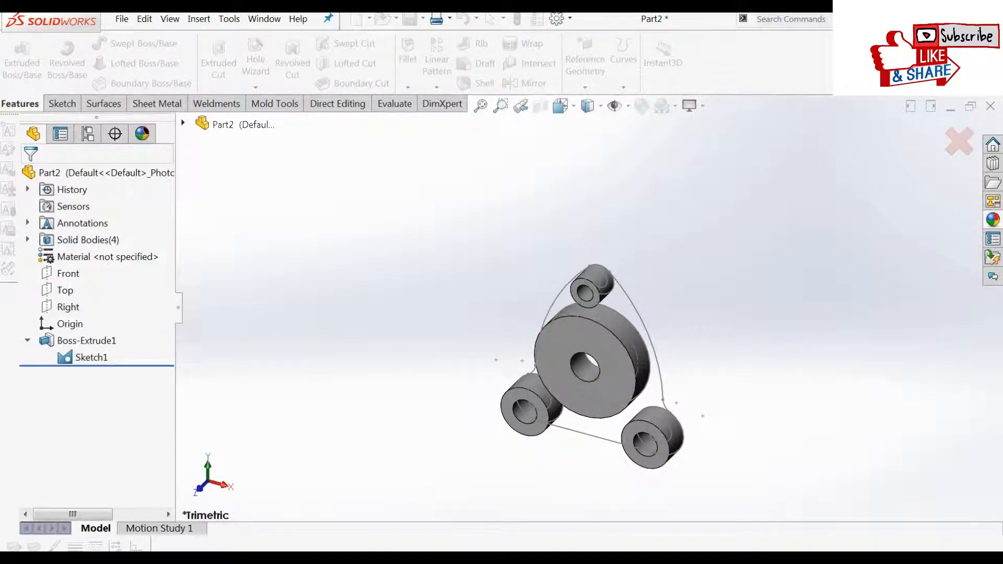
drag(168, 322, 167, 389)
click(98, 422)
right_click(98, 433)
click(105, 445)
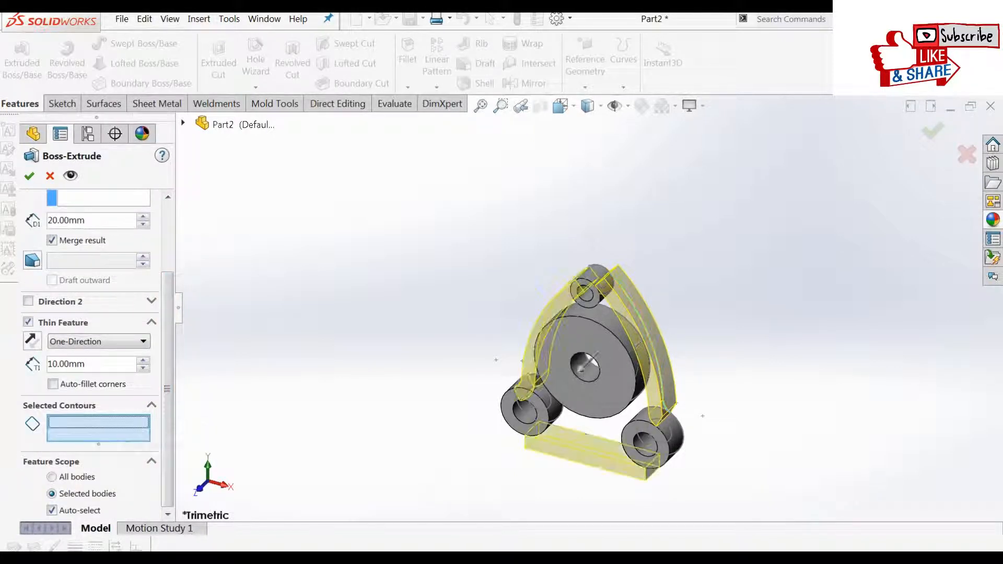
middle_drag(575, 376, 630, 345)
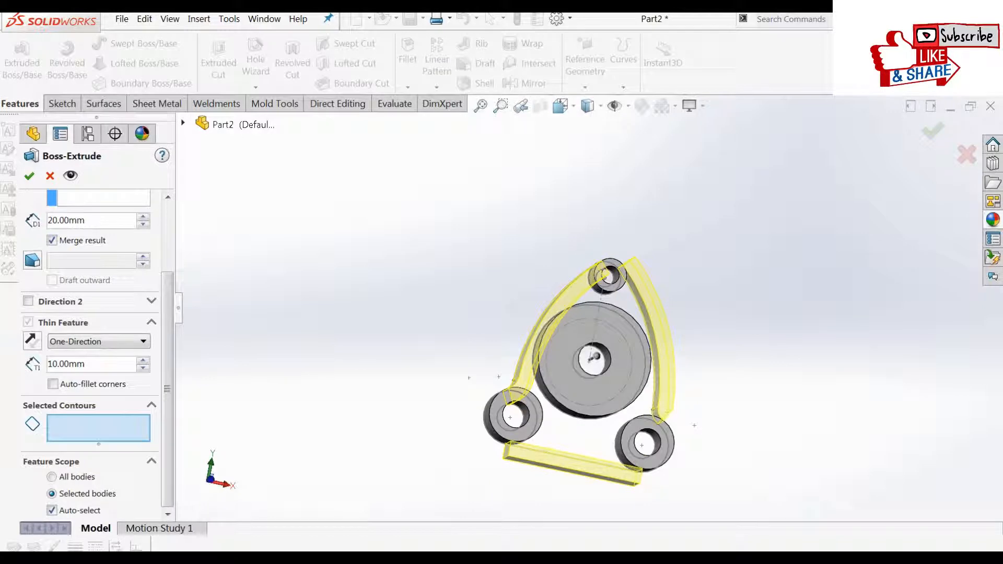
click(579, 439)
middle_drag(579, 439, 579, 366)
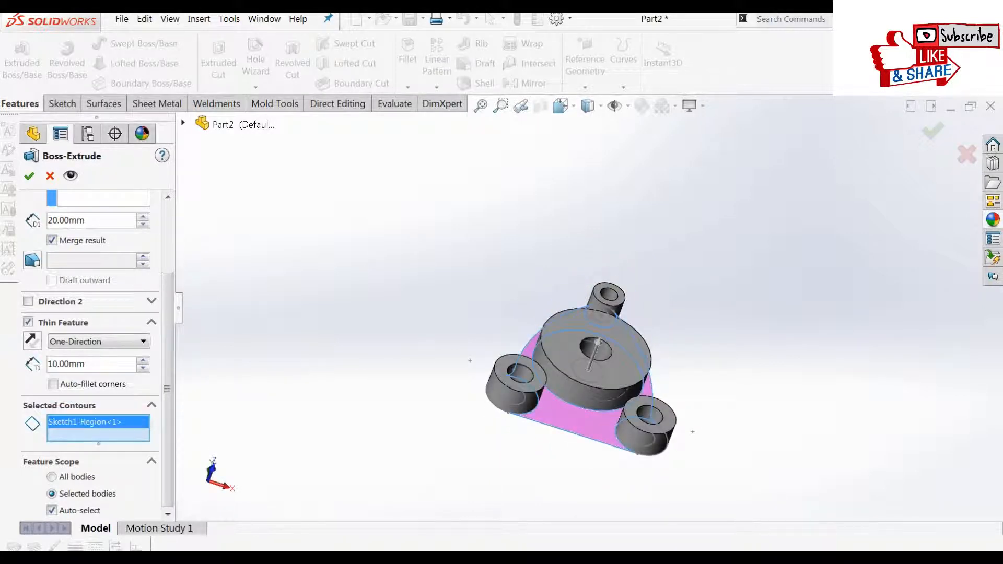
key(Delete)
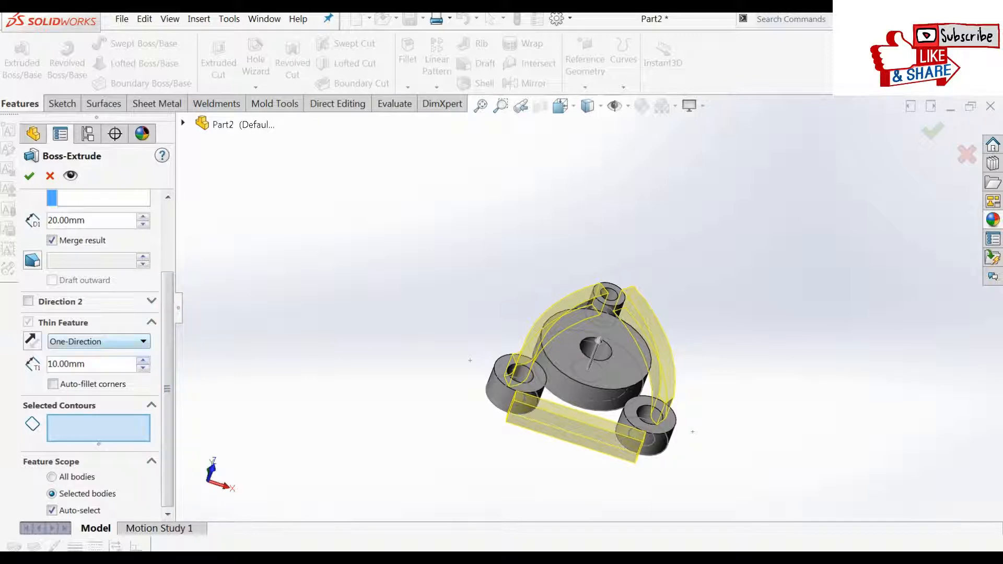
click(52, 510)
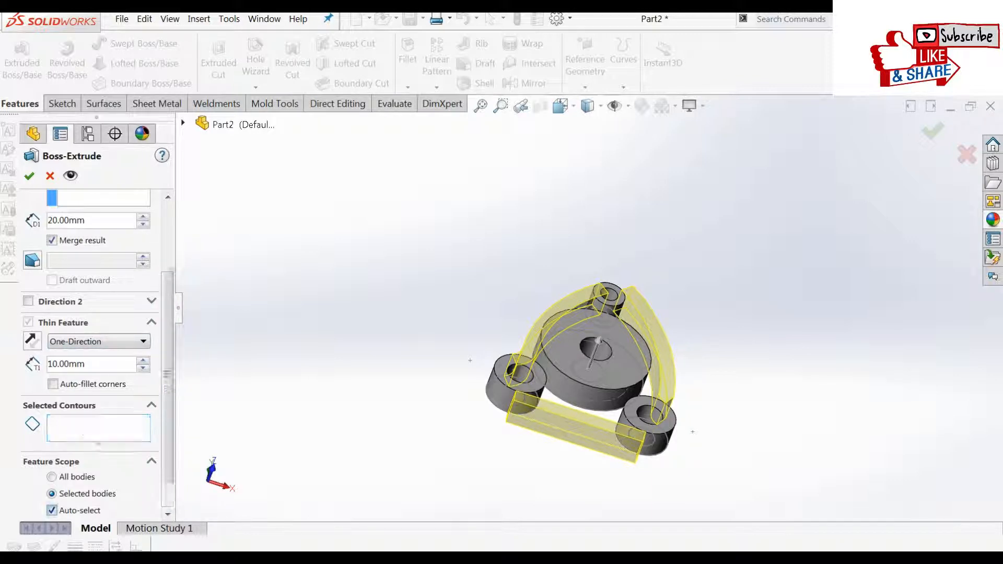
drag(167, 388, 167, 407)
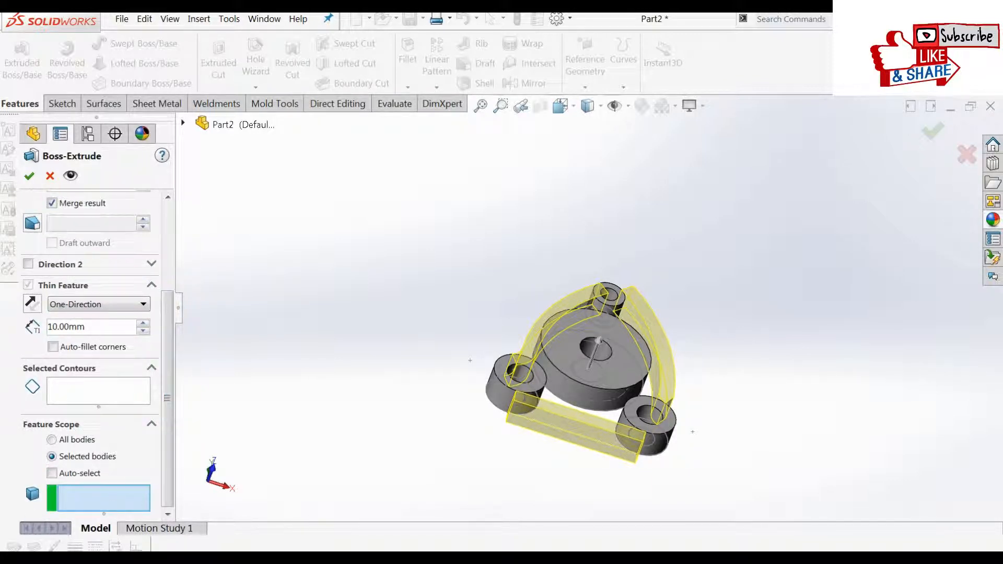
middle_drag(600, 219, 606, 257)
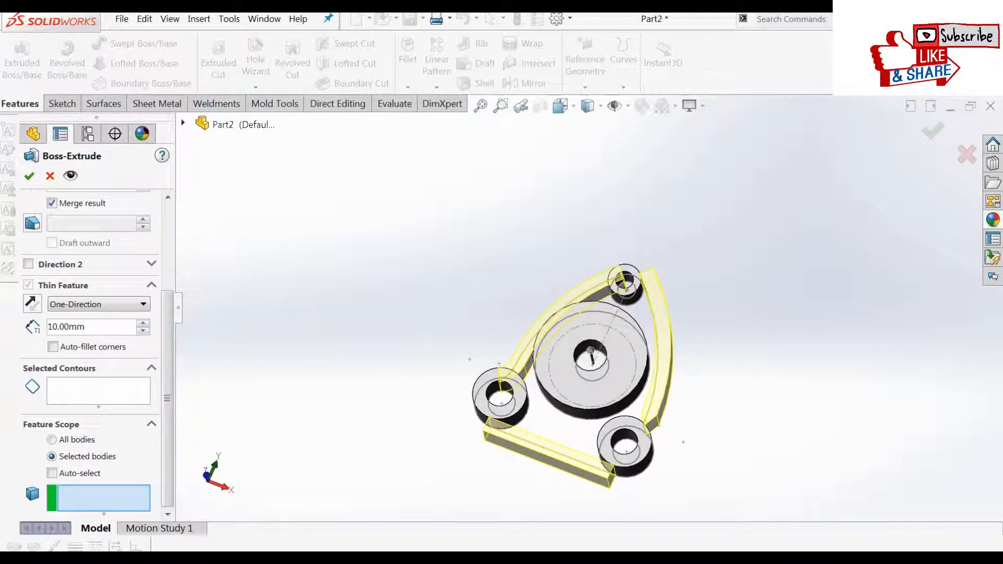
key(Return)
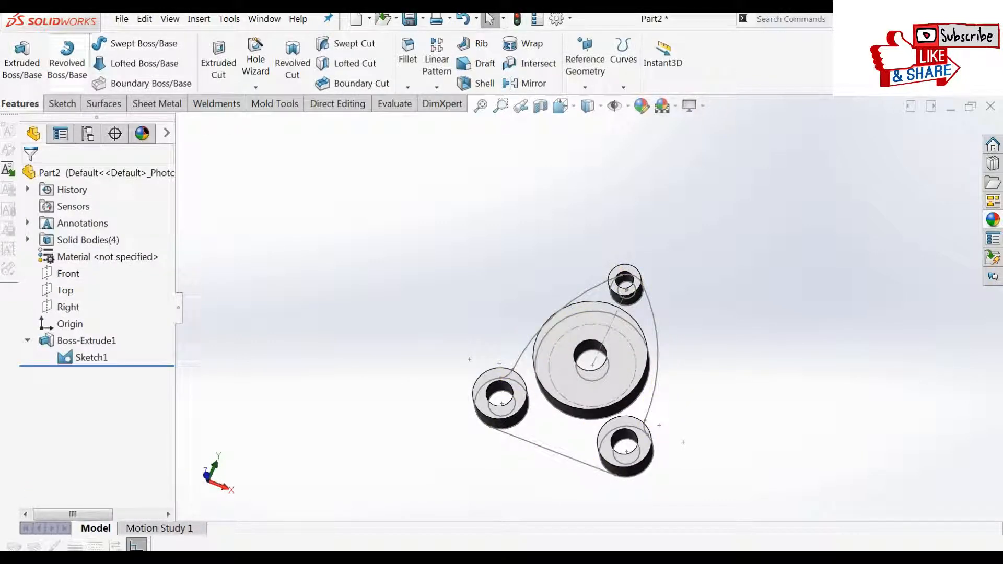
click(21, 57)
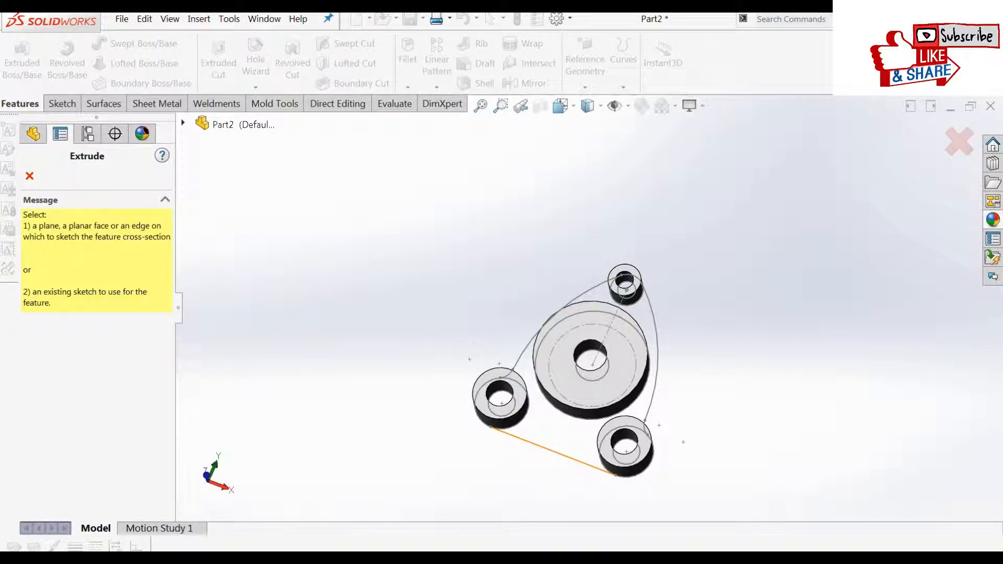
key(Escape)
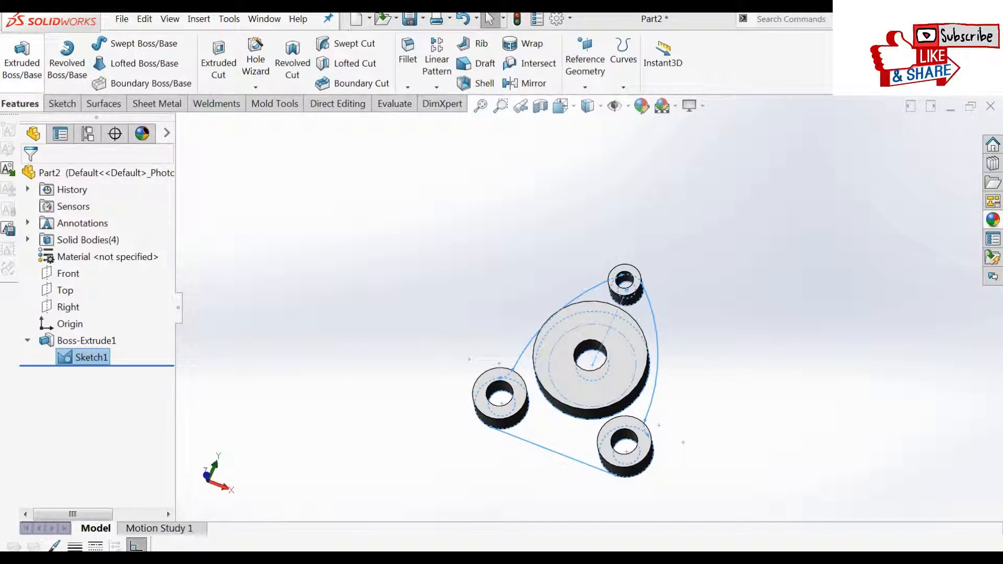
click(22, 60)
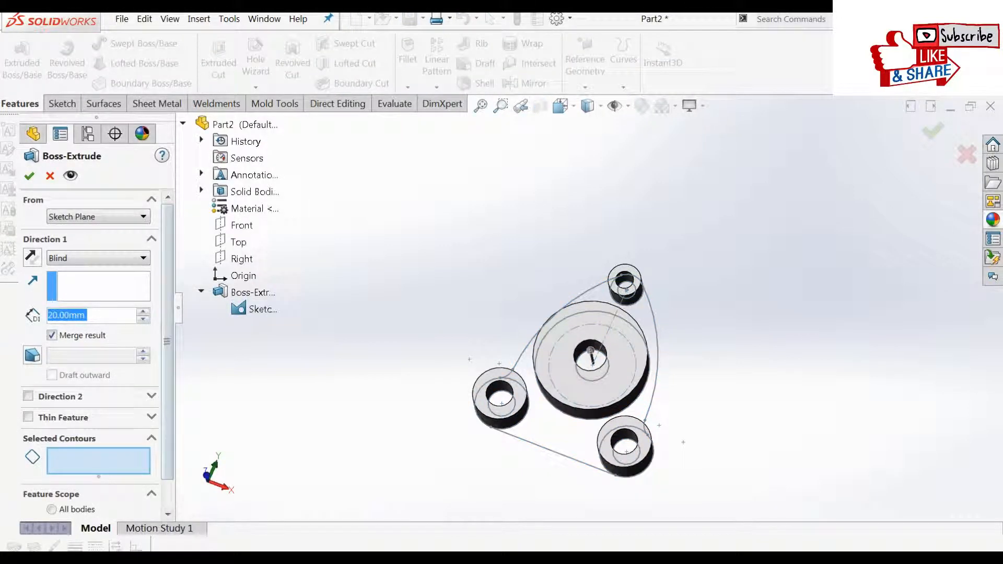
scroll(98, 355, down, 1)
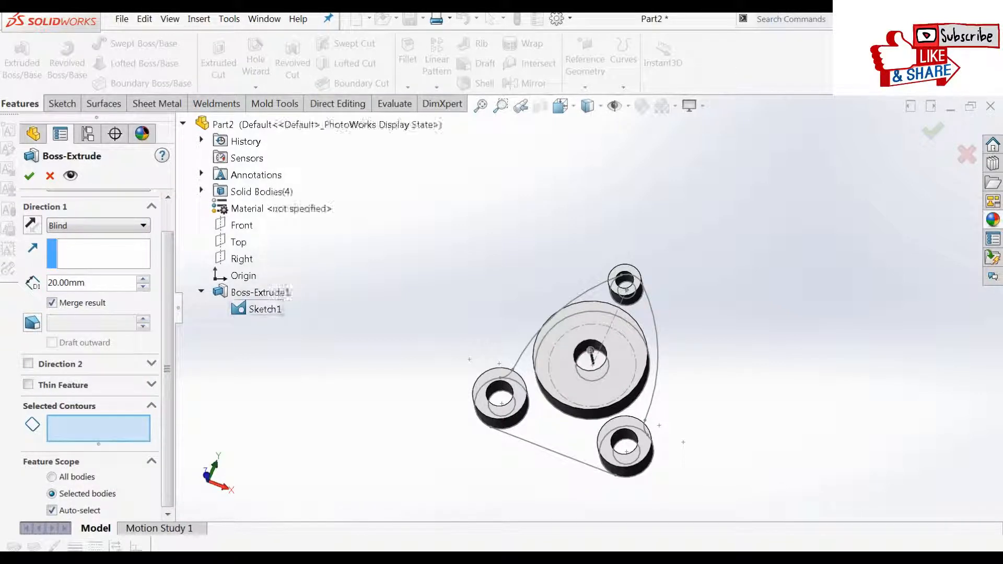
click(98, 423)
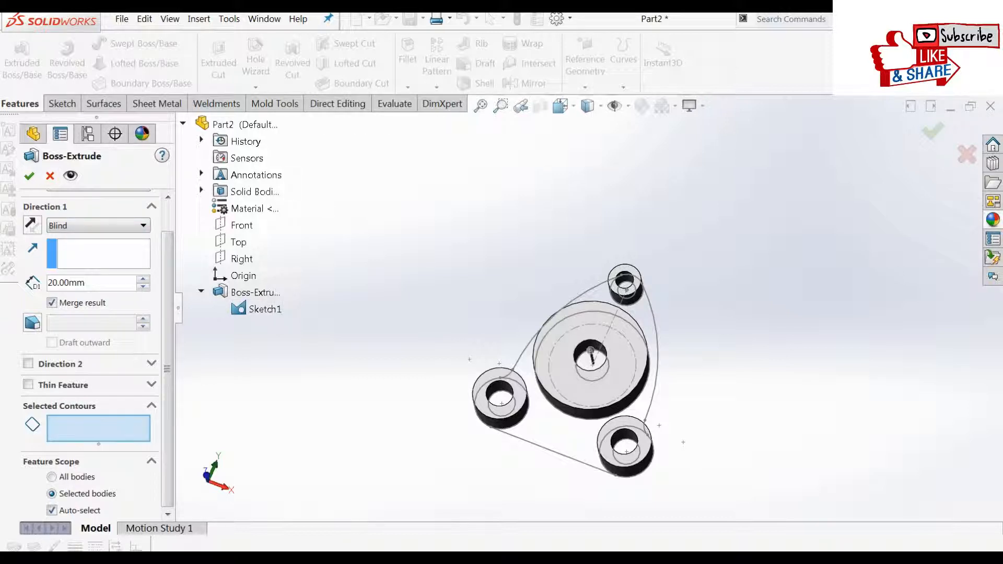
click(50, 176)
Extrude the web region between the four bosses and the outer profile 10 mm, merging it with the bosses.
click(21, 63)
click(562, 433)
middle_drag(561, 433, 564, 397)
click(33, 316)
text(10)
key(Return)
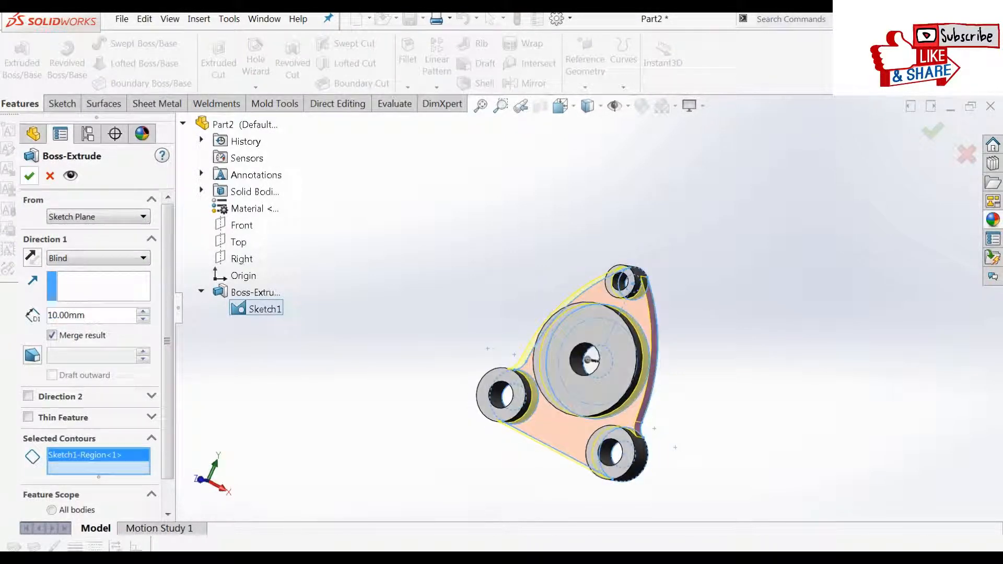
click(29, 176)
Sketch a circle about 8 mm in diameter on the central boss's front face, centred on the vertical centreline near the 58 mm construction circle's top.
mouse_move(588, 366)
middle_down()
mouse_move(588, 292)
mouse_move(595, 366)
mouse_move(595, 357)
middle_up()
middle_drag(700, 362, 712, 355)
scroll(711, 355, down, 5)
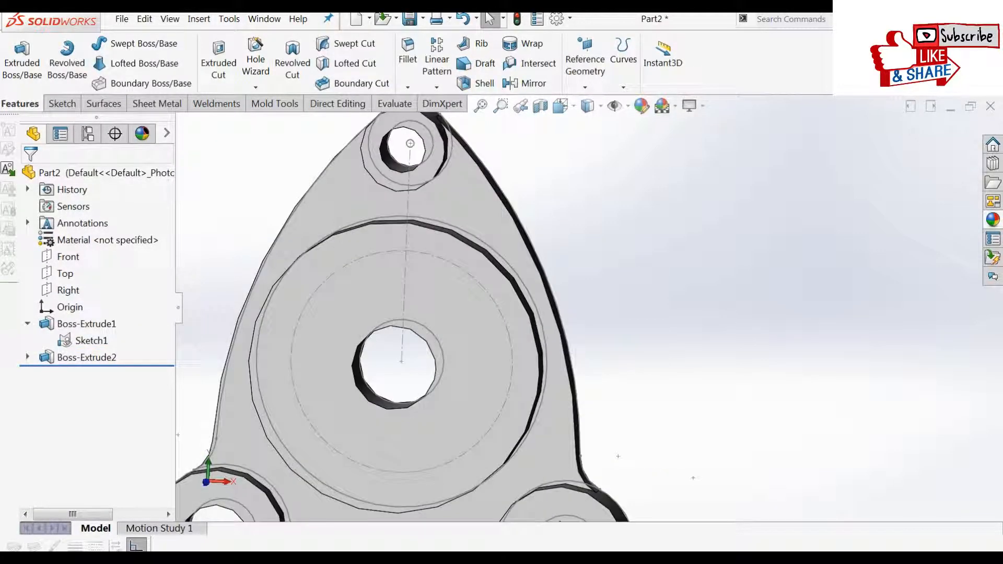
click(439, 308)
key(space)
click(401, 95)
key(Escape)
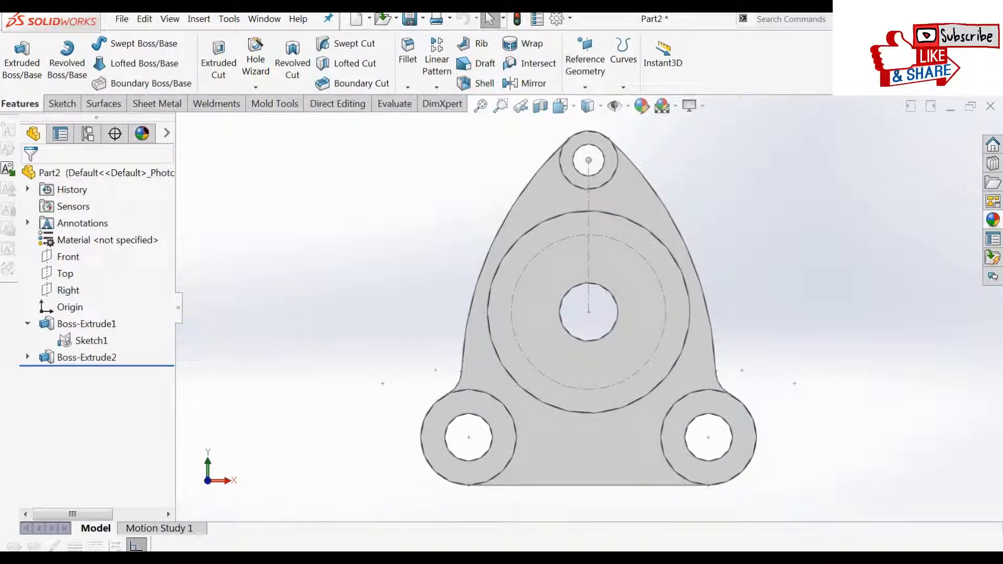
click(61, 104)
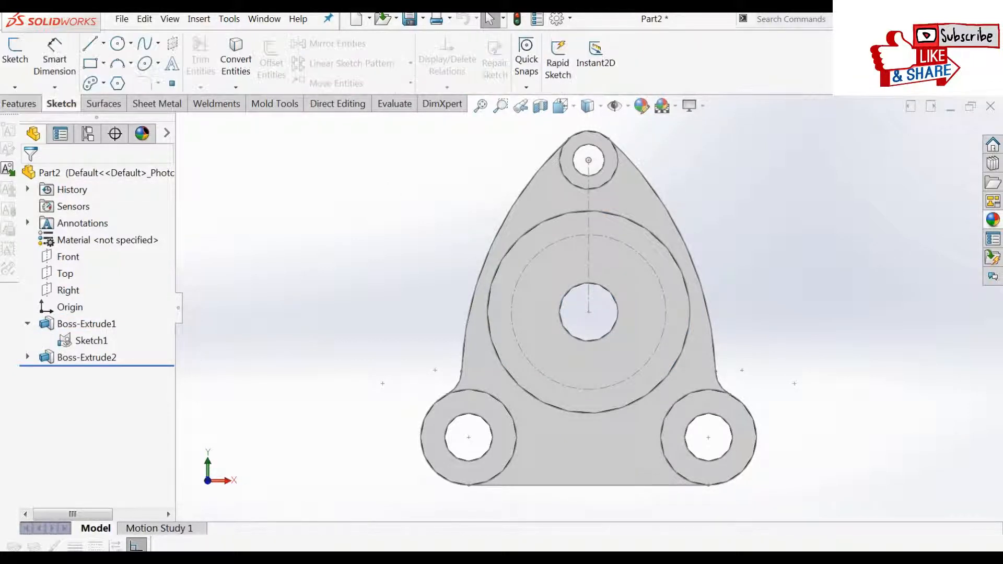
click(118, 43)
click(596, 246)
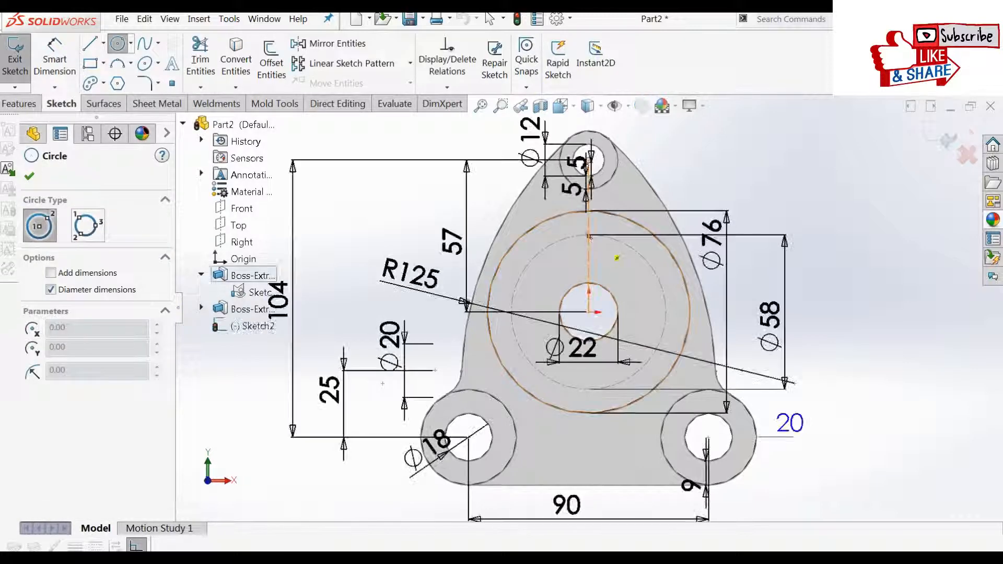
click(589, 235)
click(599, 242)
Set the diameter of the small circle on the central boss's vertical centreline to 14 mm.
scroll(599, 235, down, 4)
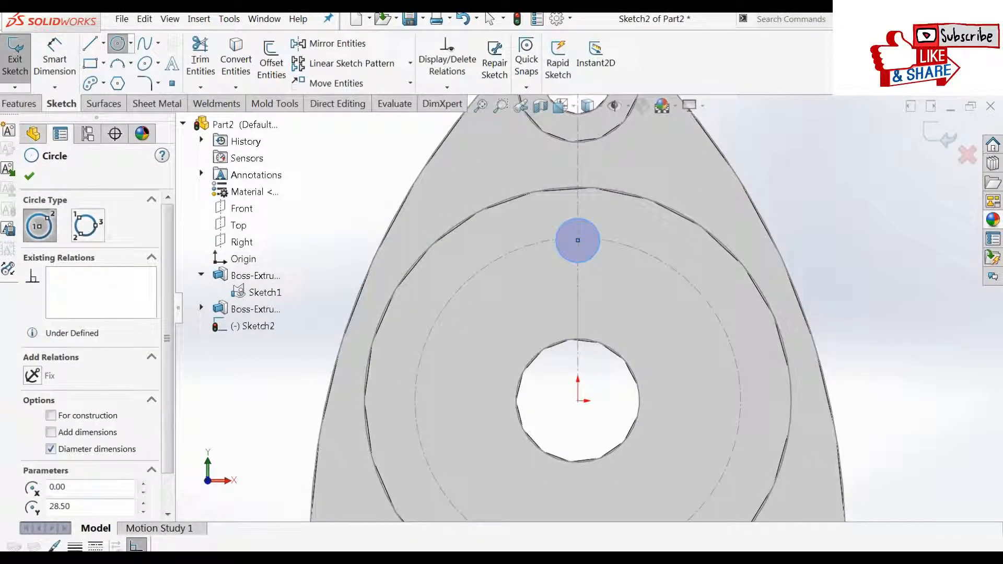
click(55, 59)
click(578, 238)
click(622, 196)
key(Return)
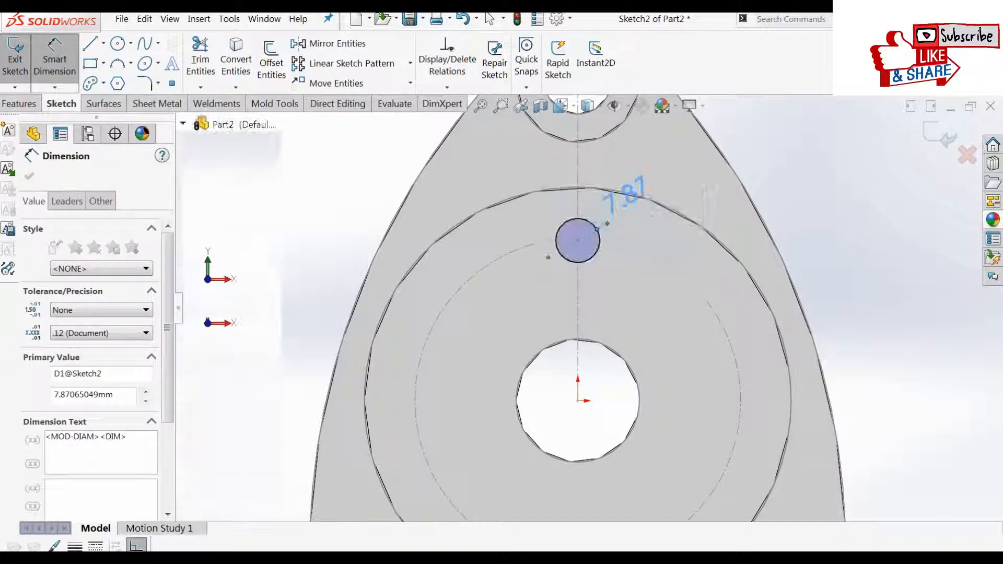
text(14)
key(Return)
key(Escape)
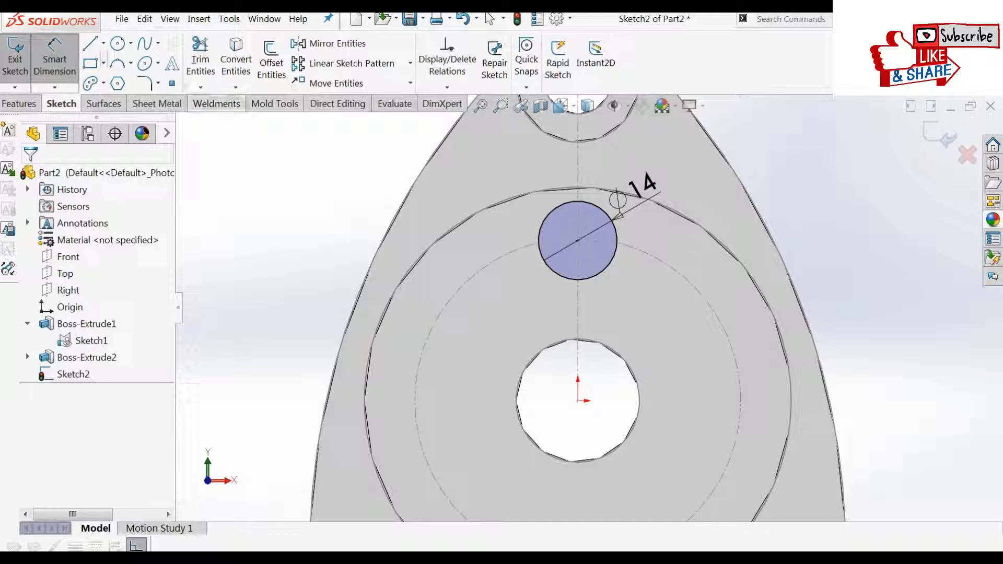
Sketch a corner rectangle about 16 mm tall straddling the vertical centreline, from the 14 mm circle's centre height down towards the central bore.
click(104, 63)
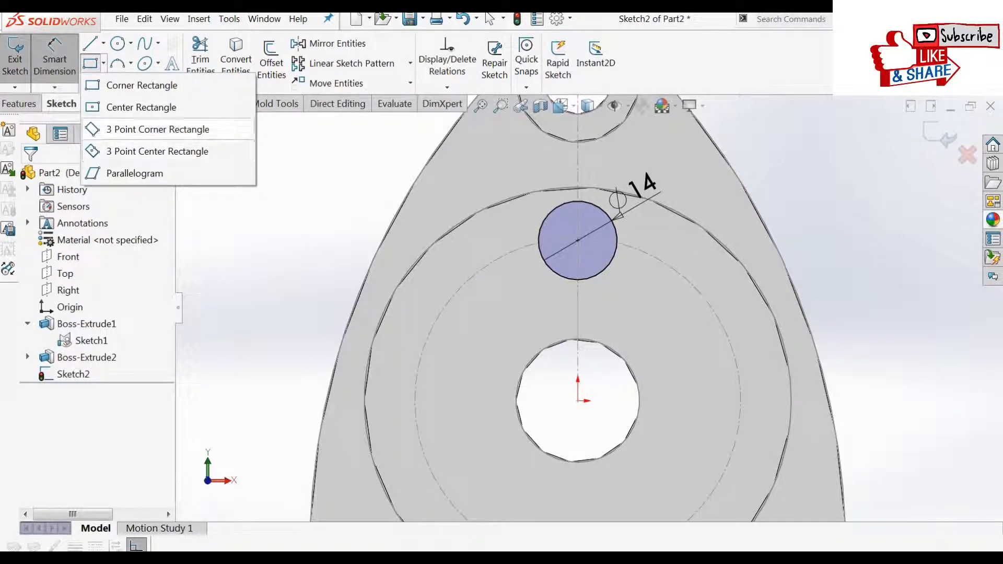
click(152, 85)
click(553, 240)
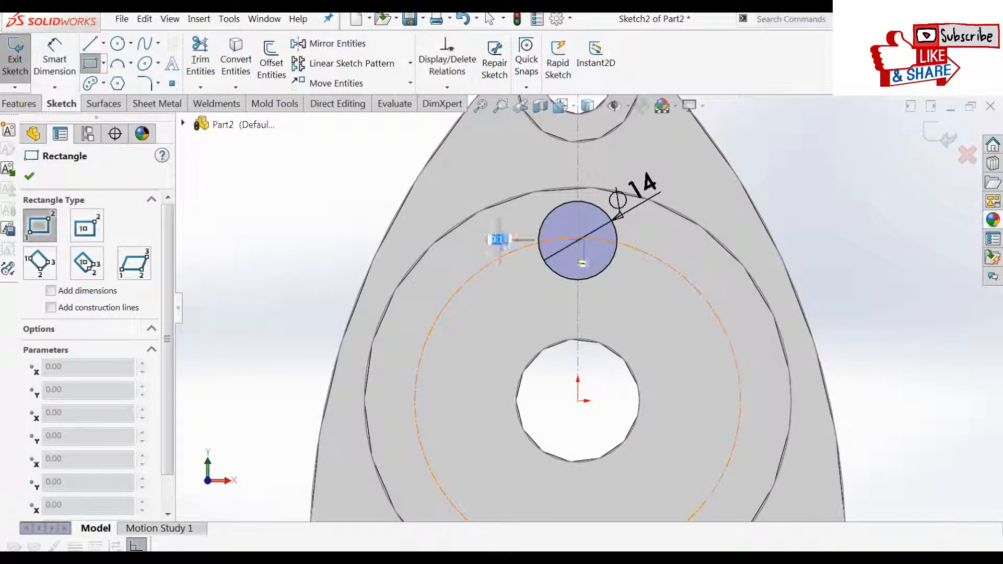
click(597, 326)
key(Escape)
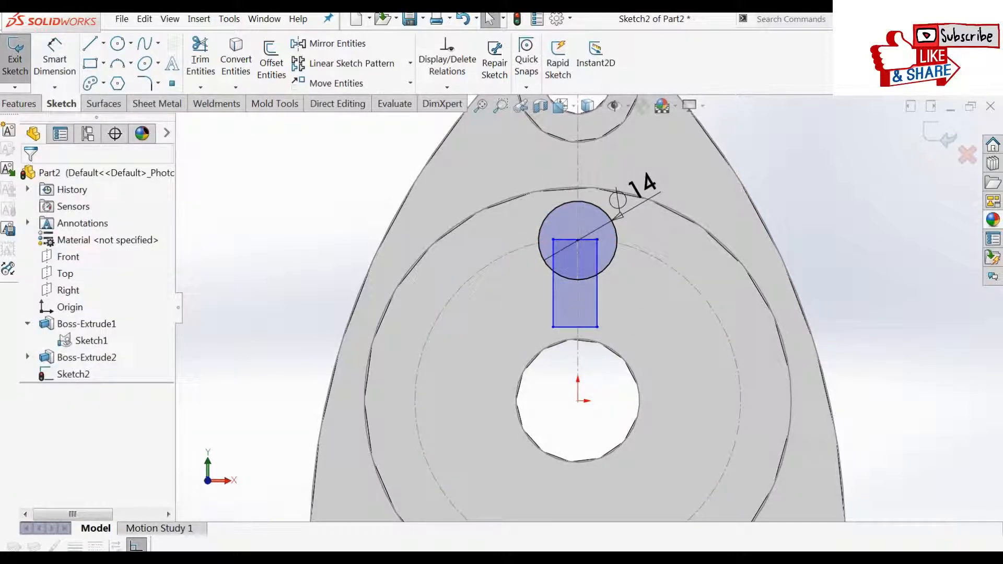
Convert the vertical centreline between the central and upper bores into the current sketch as construction geometry.
click(235, 65)
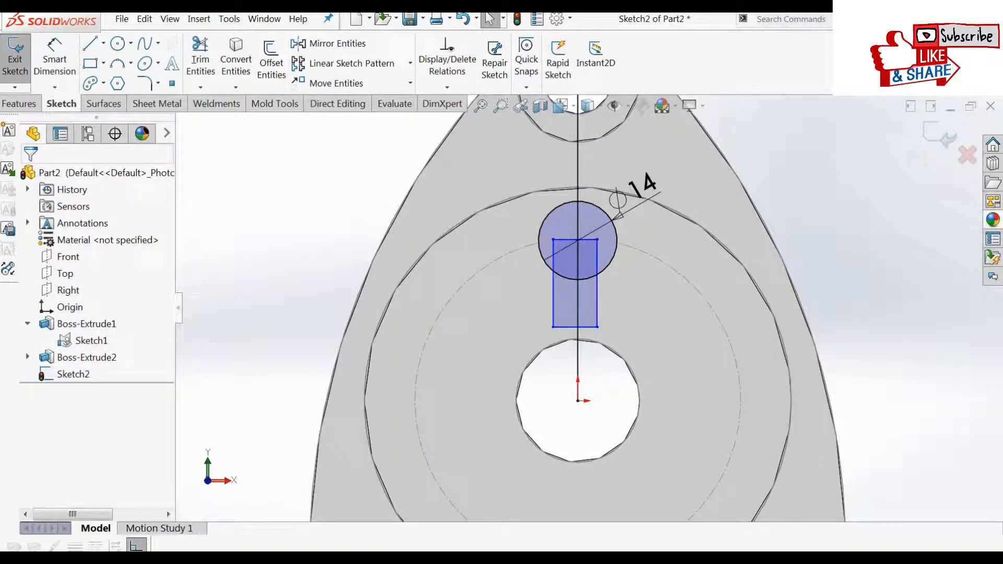
click(577, 167)
click(50, 396)
key(Escape)
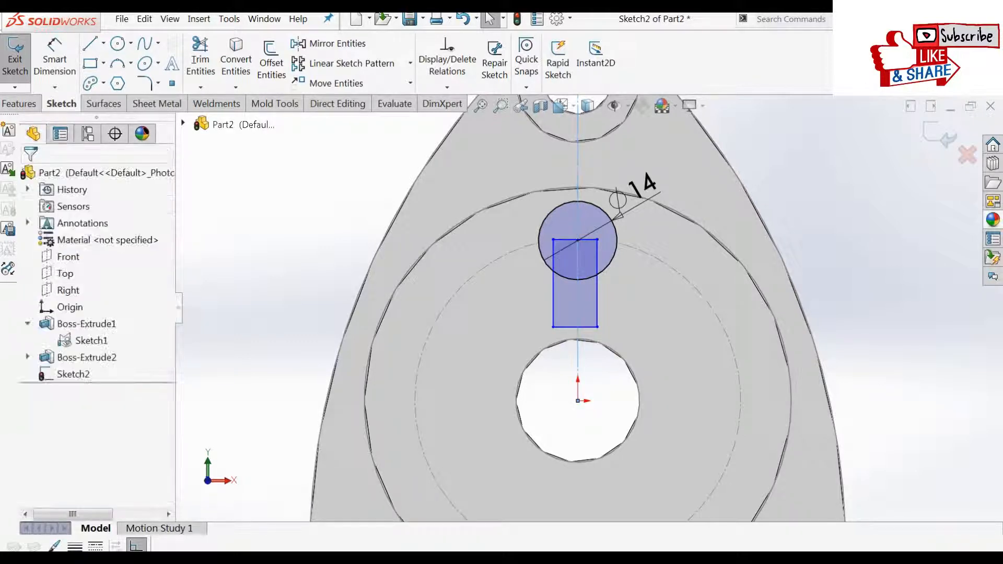
Make the rectangle's two vertical sides symmetric about the converted vertical centreline.
click(554, 293)
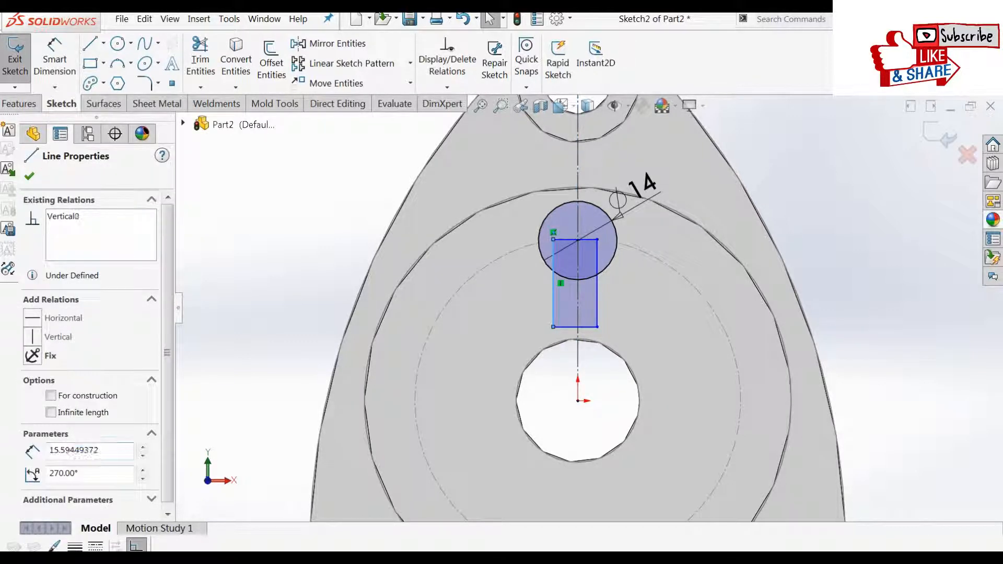
ctrl+click(597, 286)
ctrl+click(578, 167)
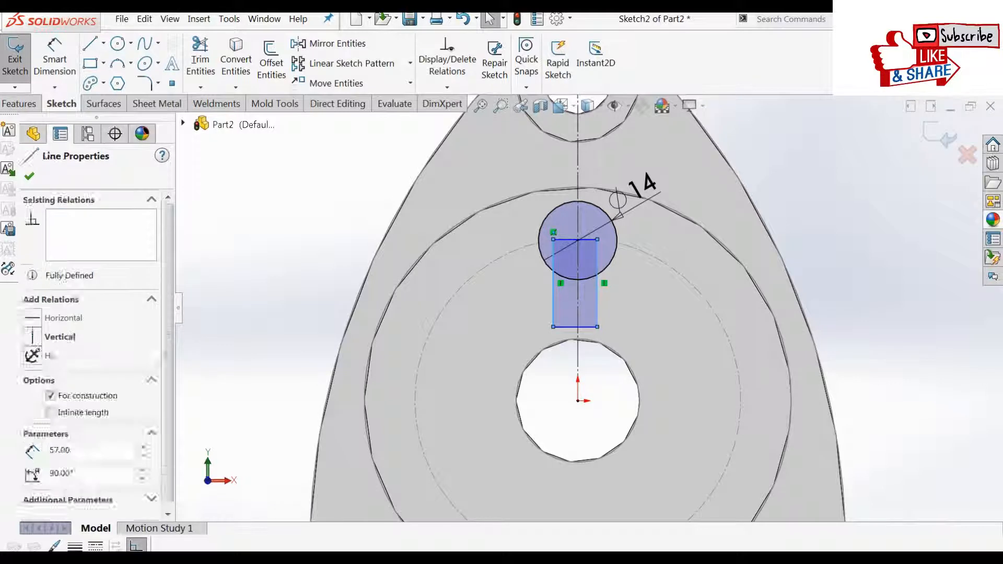
click(33, 487)
key(Escape)
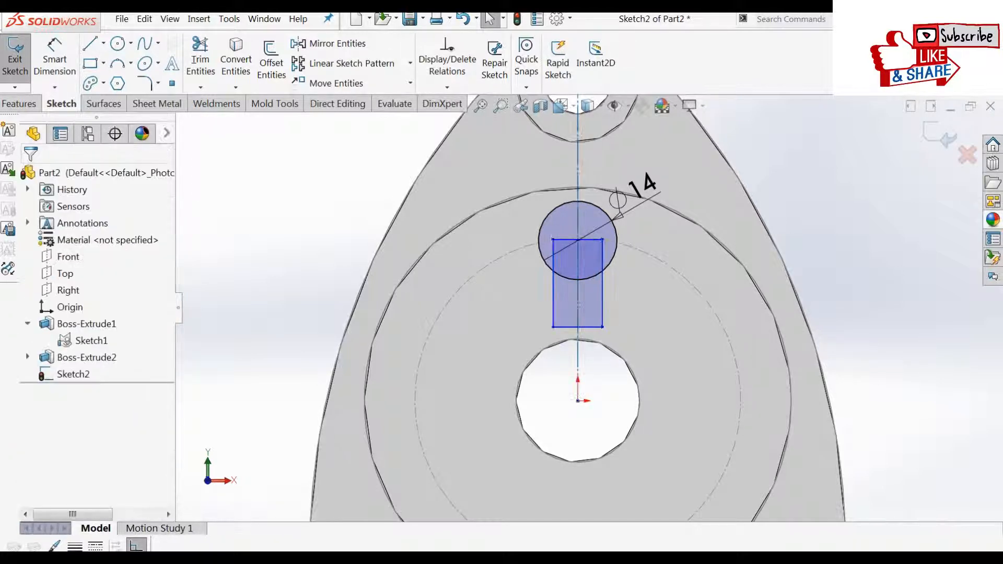
Reshape the rectangle by moving its upper corner, making it about 10.9 mm wide with the upper edge near the circle's centre.
scroll(597, 224, down, 3)
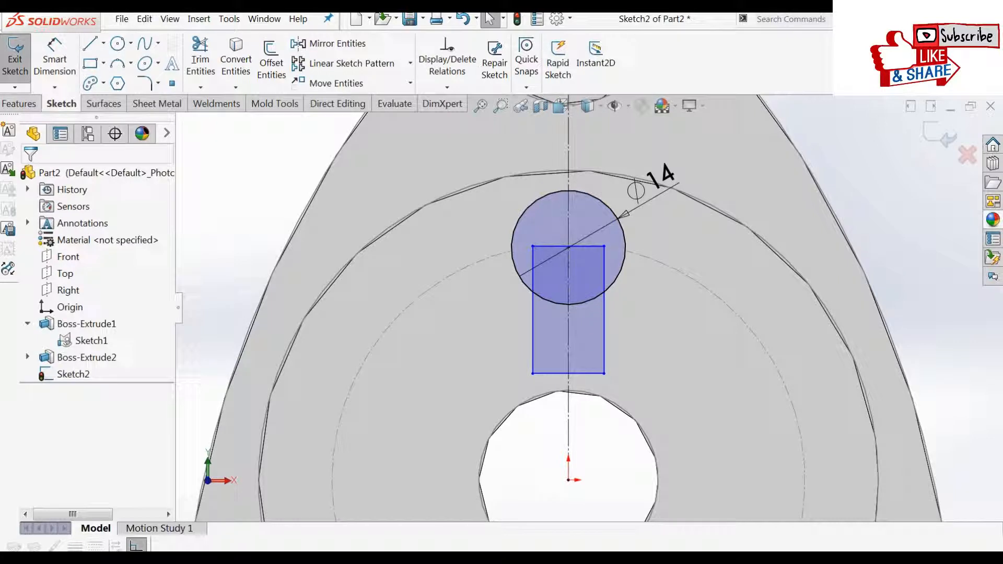
scroll(588, 307, up, 3)
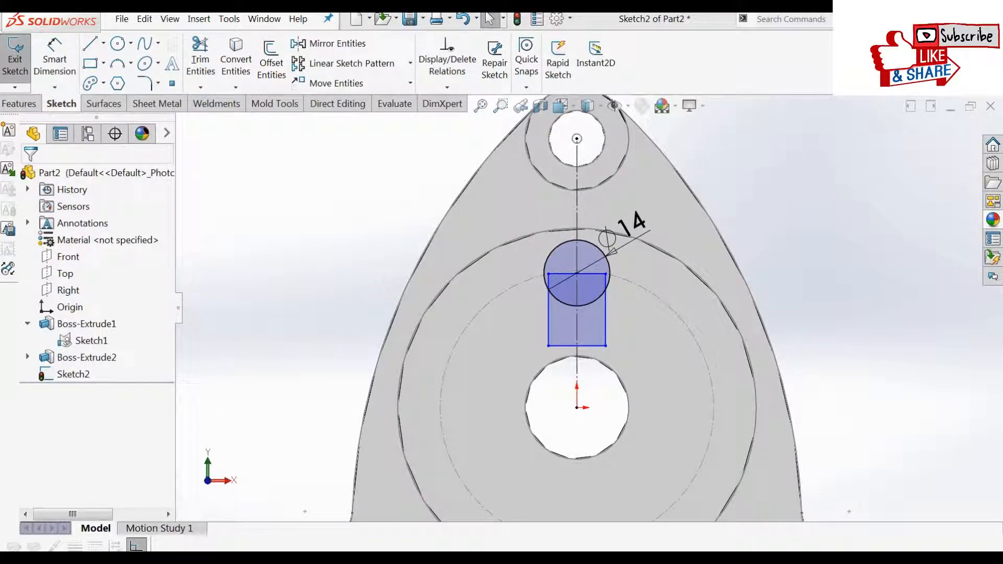
click(602, 294)
scroll(594, 288, down, 2)
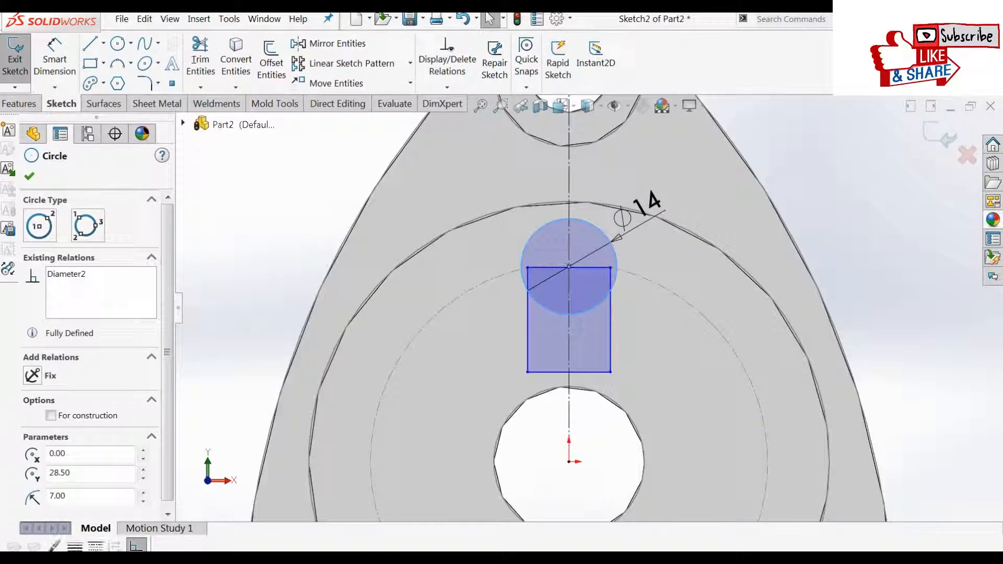
mouse_move(610, 268)
mouse_down()
mouse_move(600, 265)
mouse_move(620, 268)
mouse_move(606, 267)
mouse_up()
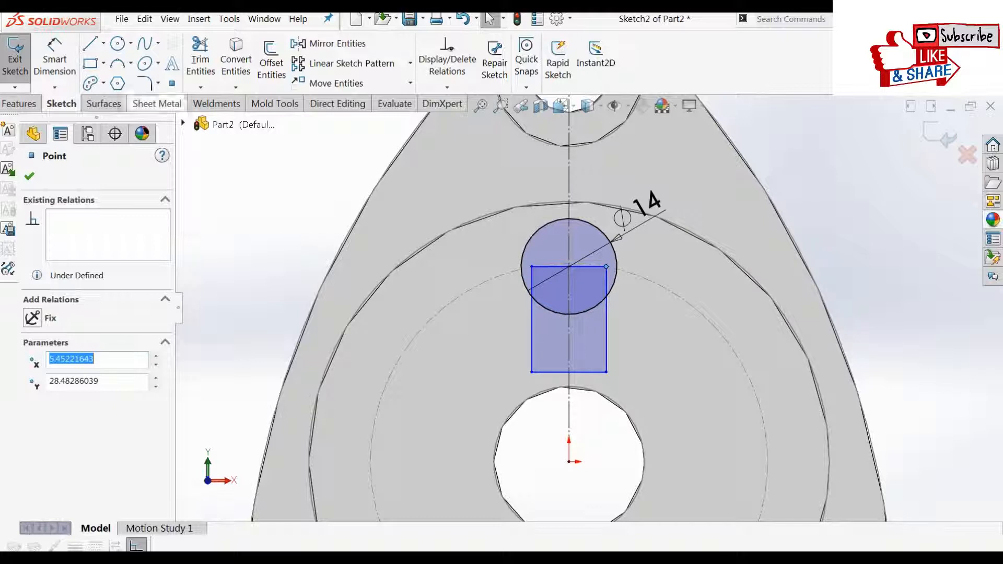
Dimension the distance between the rectangle's two vertical sides and set it to 6 mm.
click(54, 59)
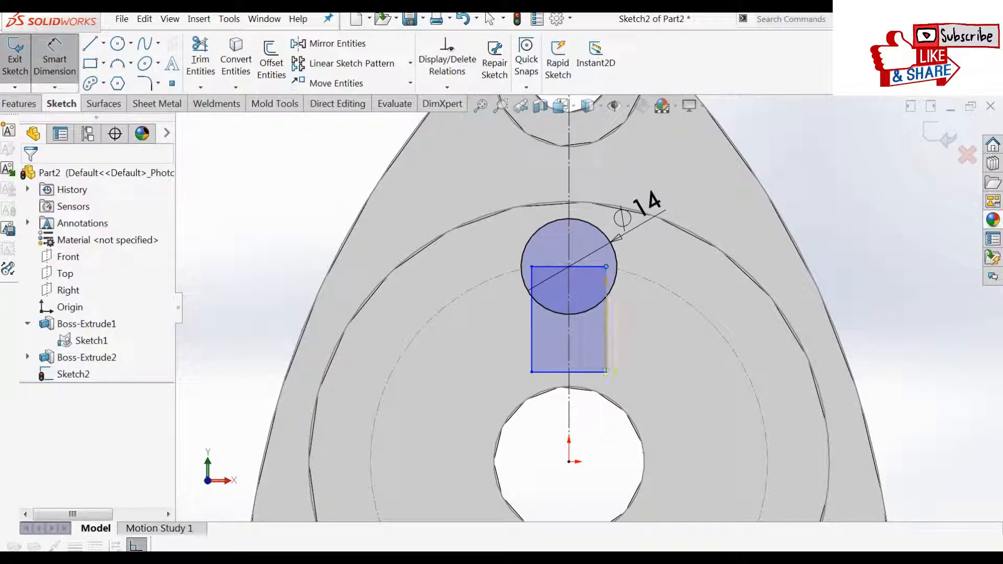
click(606, 354)
click(531, 345)
click(606, 350)
click(634, 352)
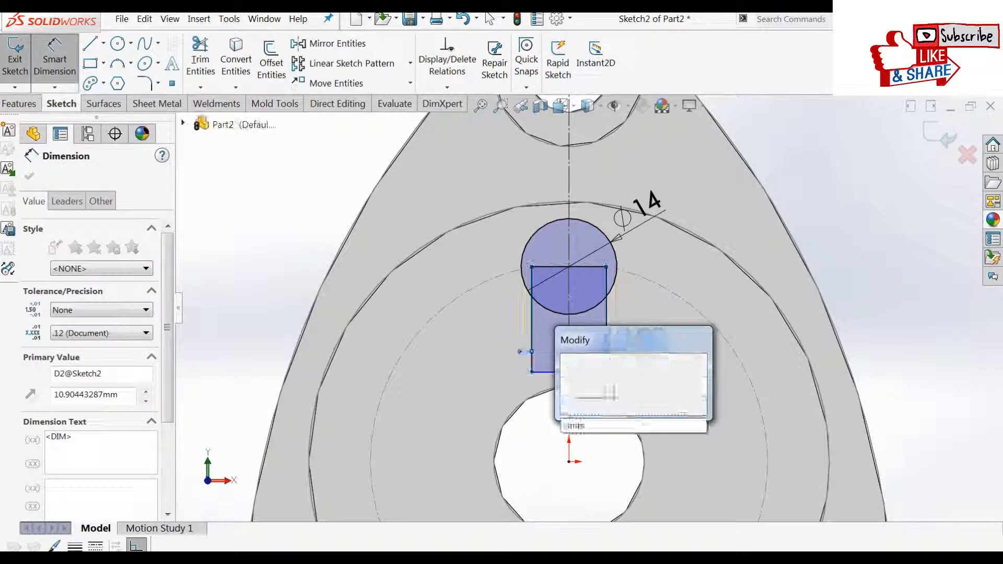
text(6)
key(Return)
scroll(528, 261, down, 2)
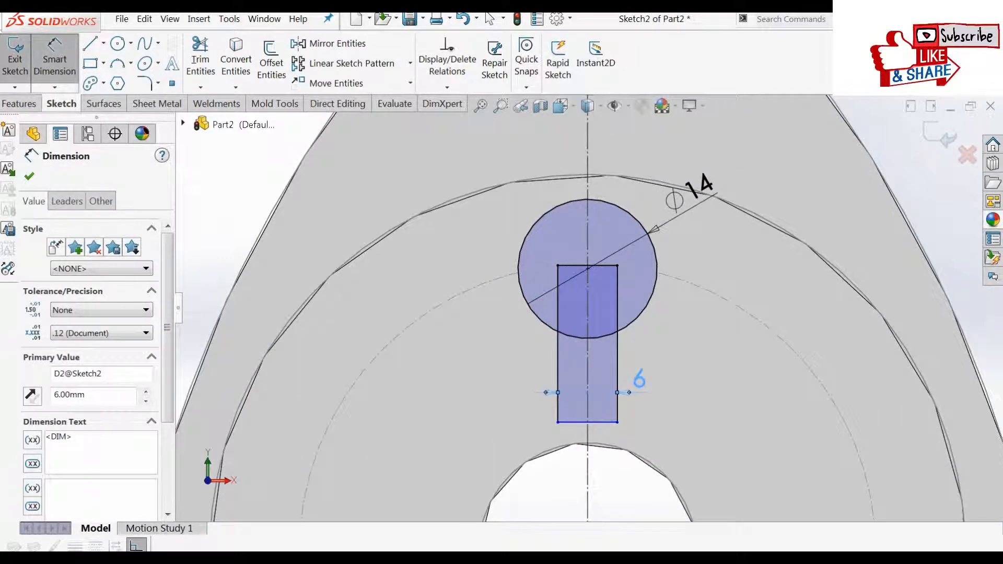
Sketch a circle about 32 mm in diameter centred on the origin, crossing the lower end of the rectangle.
key(Escape)
click(118, 43)
scroll(589, 308, up, 4)
click(588, 426)
click(589, 349)
key(Escape)
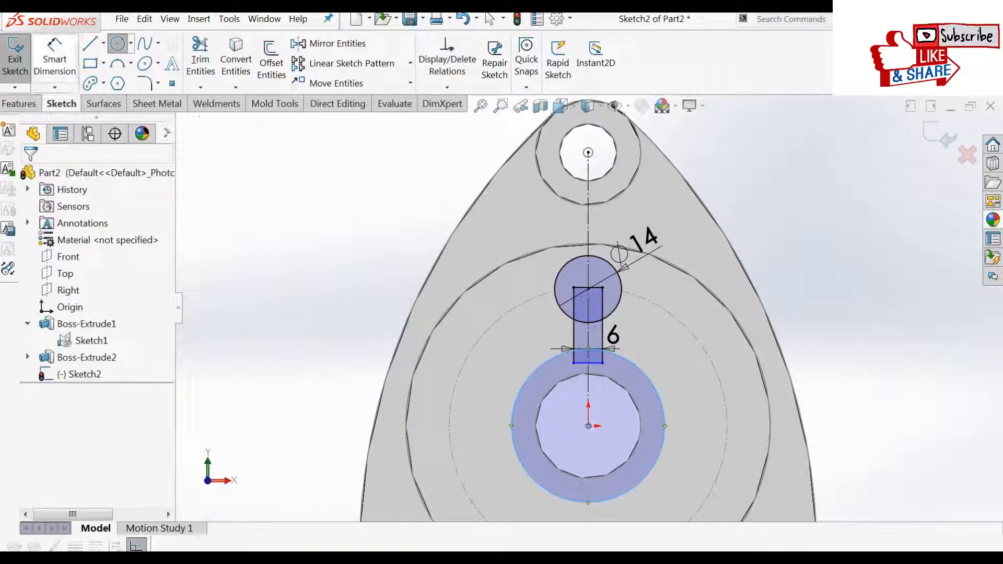
Set the diameter of the origin-centred circle to 32 mm.
click(55, 59)
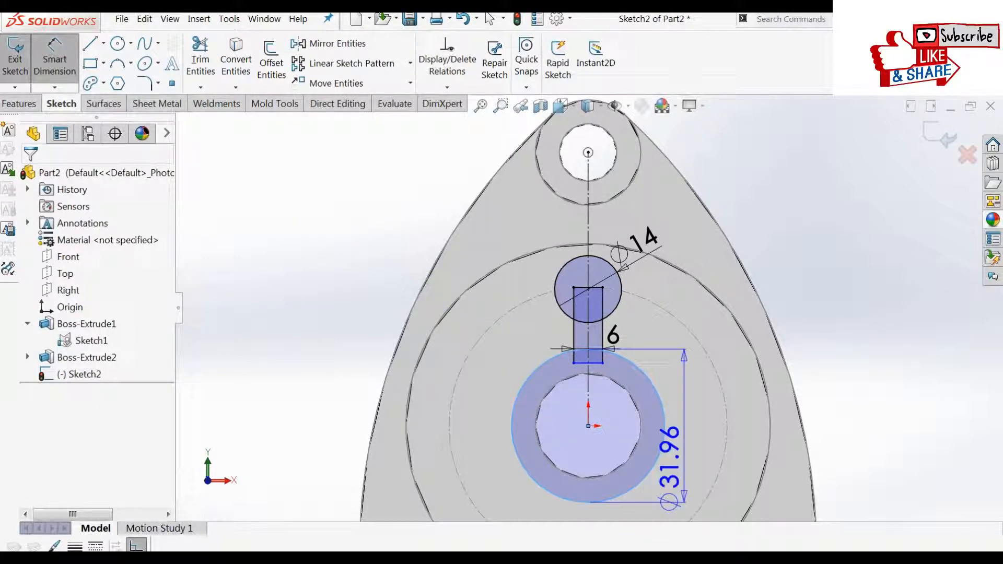
scroll(696, 473, down, 4)
click(712, 388)
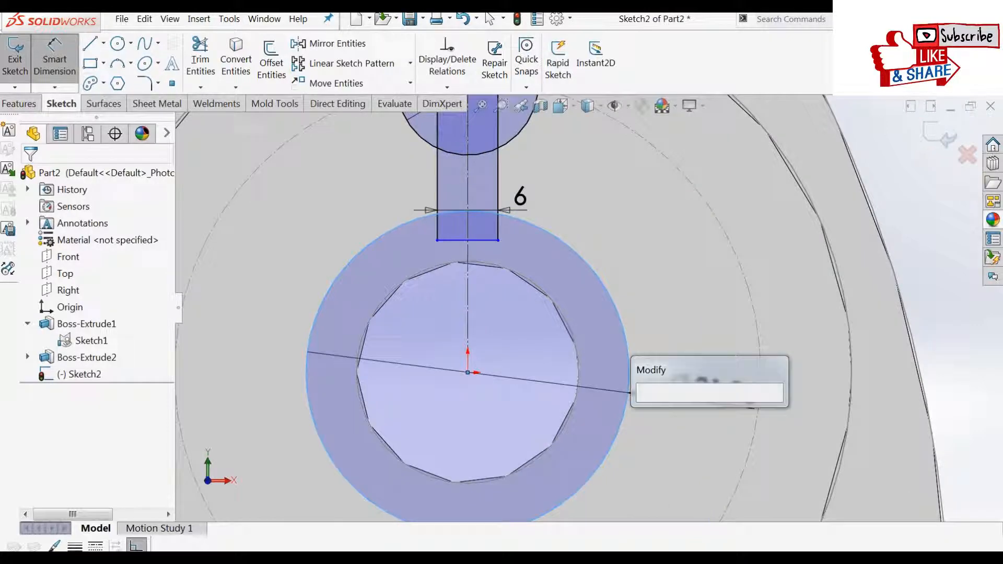
text(32)
key(Return)
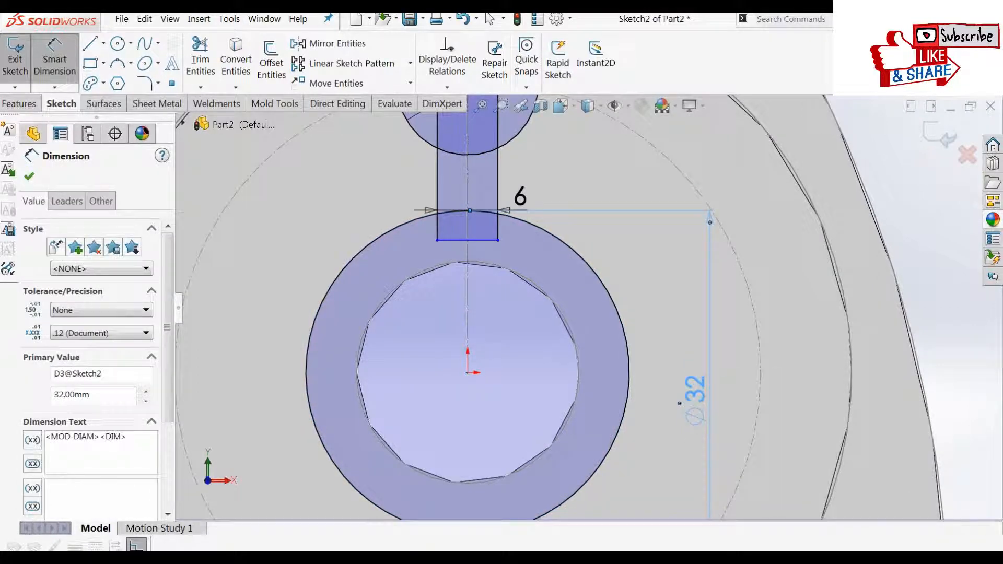
Trim the 14 mm circle, the rectangle and the 32 mm circle to a single closed keyhole-shaped slot profile.
click(200, 59)
mouse_move(432, 203)
mouse_down()
mouse_move(437, 232)
mouse_move(508, 227)
mouse_up()
scroll(597, 305, up, 2)
scroll(463, 99, down, 5)
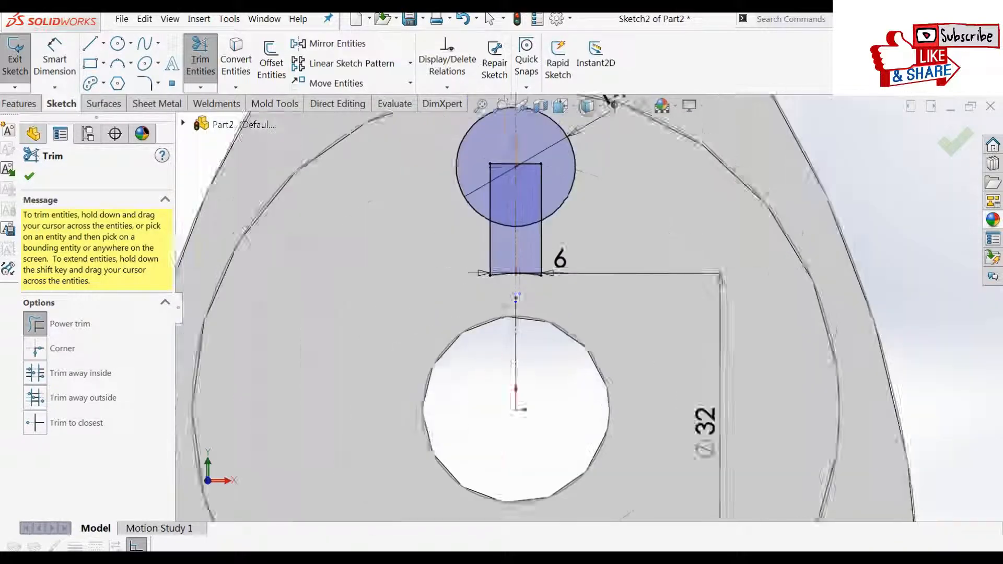
scroll(582, 220, down, 2)
drag(663, 318, 622, 280)
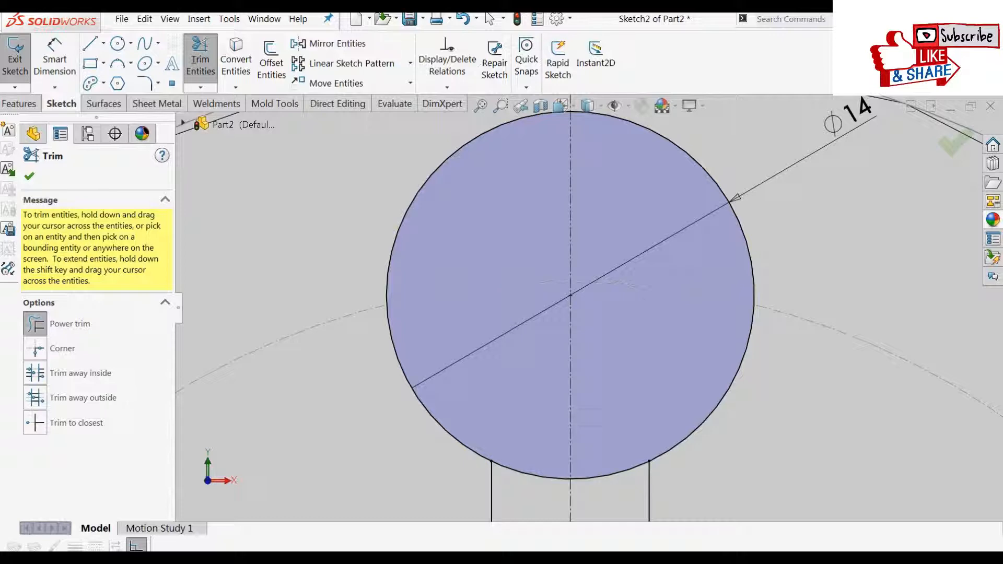
scroll(585, 305, up, 8)
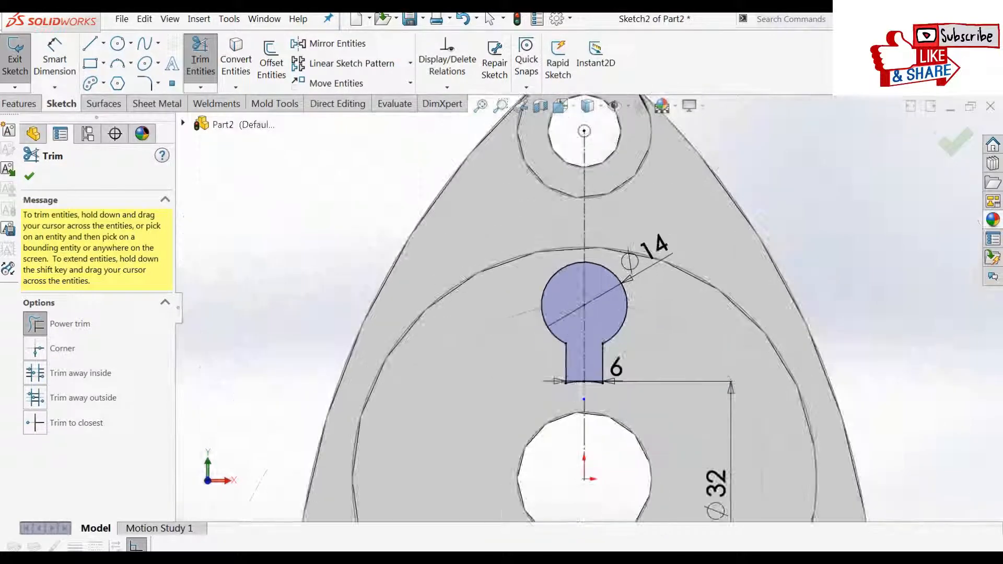
scroll(582, 407, down, 1)
key(Escape)
click(410, 63)
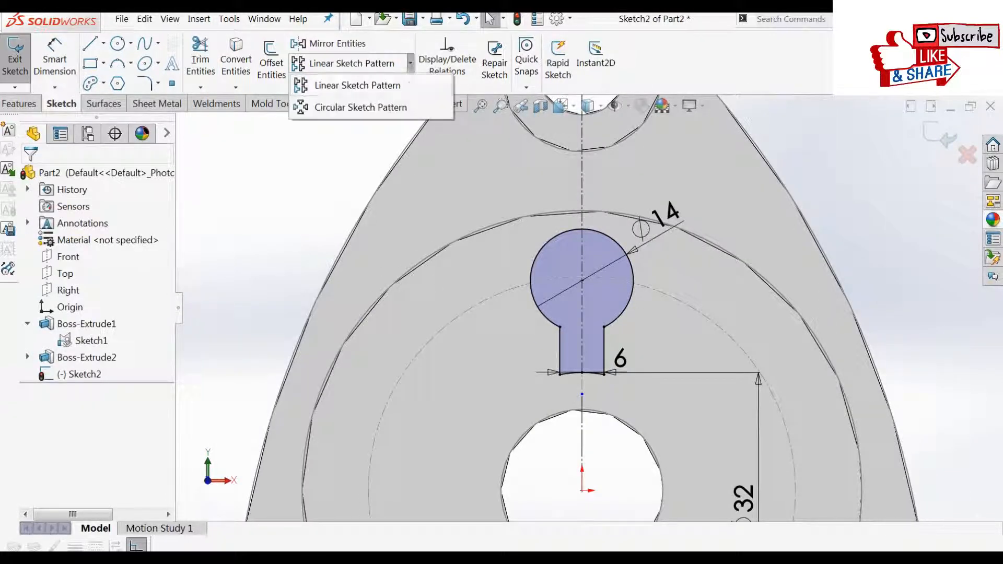
click(349, 107)
scroll(588, 308, up, 5)
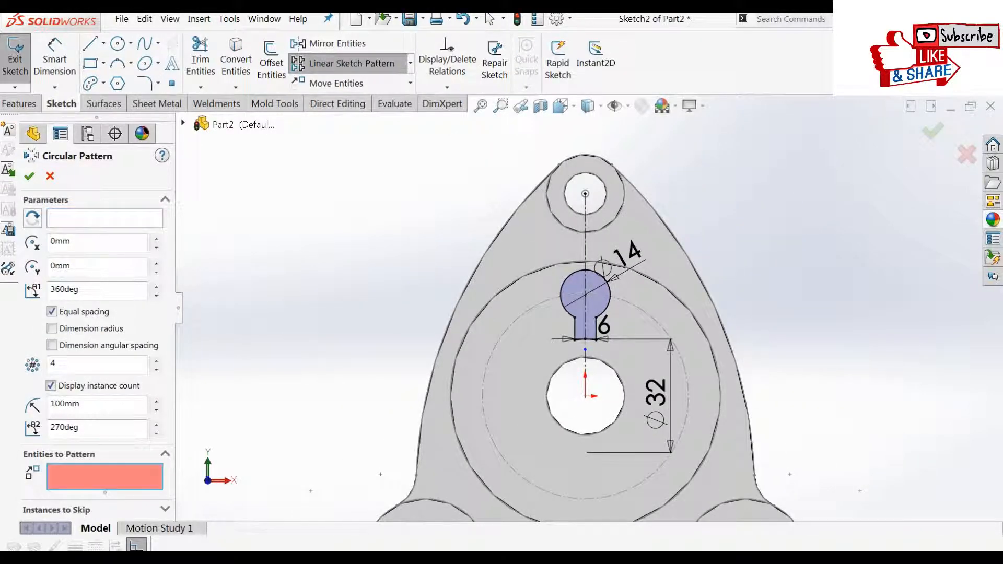
click(104, 218)
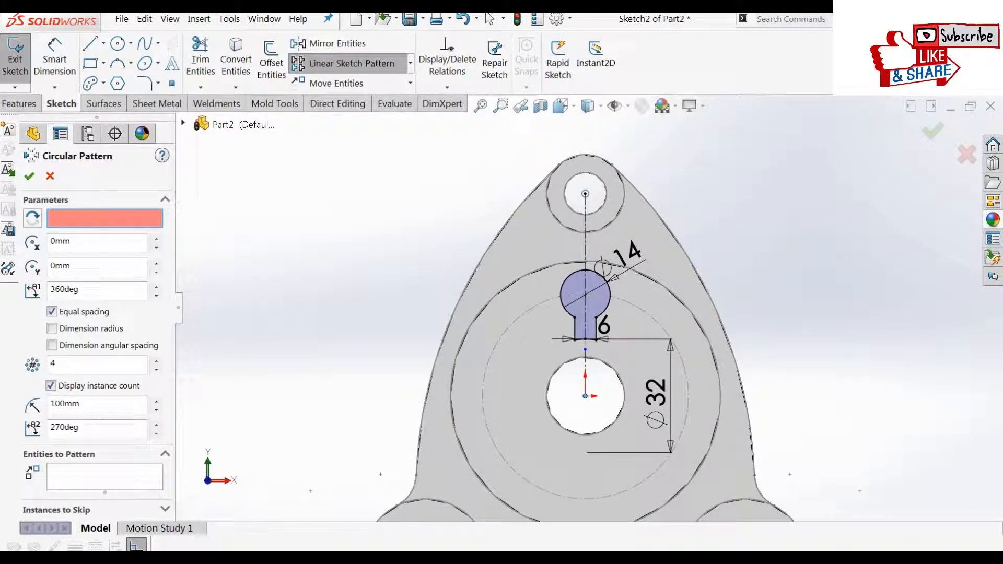
click(585, 396)
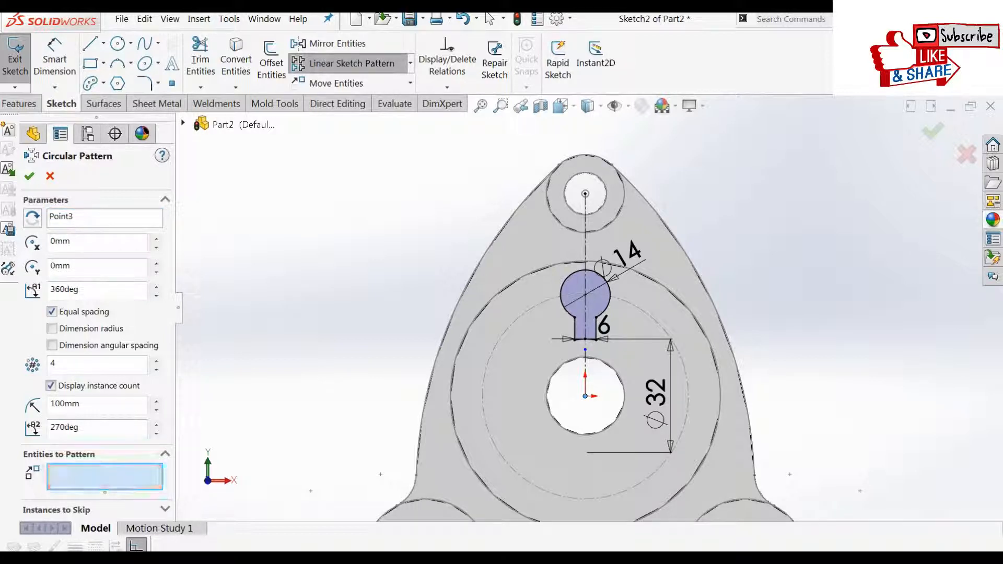
key(Escape)
drag(425, 193, 635, 386)
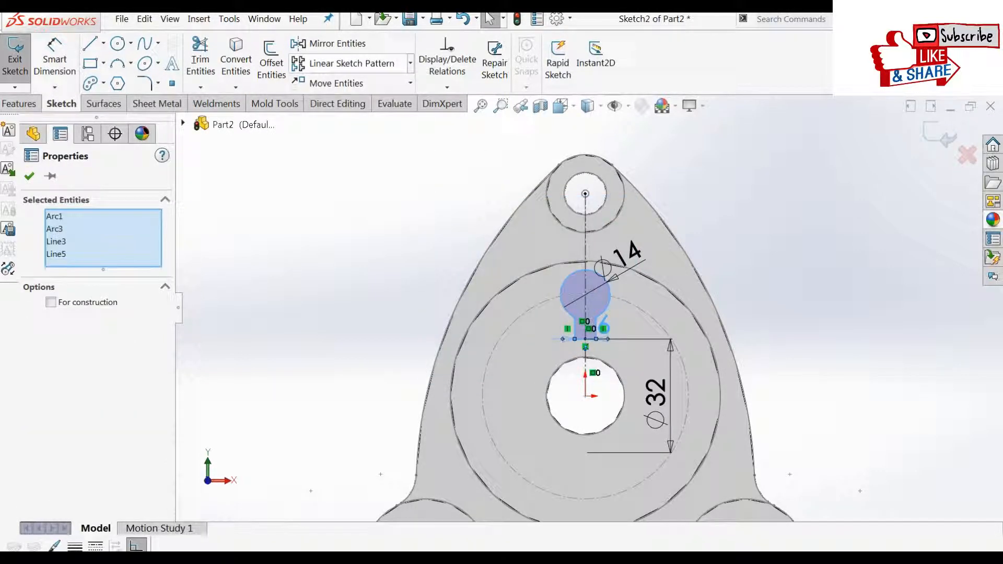
click(342, 64)
key(Escape)
Create a circular sketch pattern of the keyhole profile around the origin with 6 equally spaced instances over 360 degrees.
drag(379, 176, 653, 377)
click(411, 64)
click(361, 107)
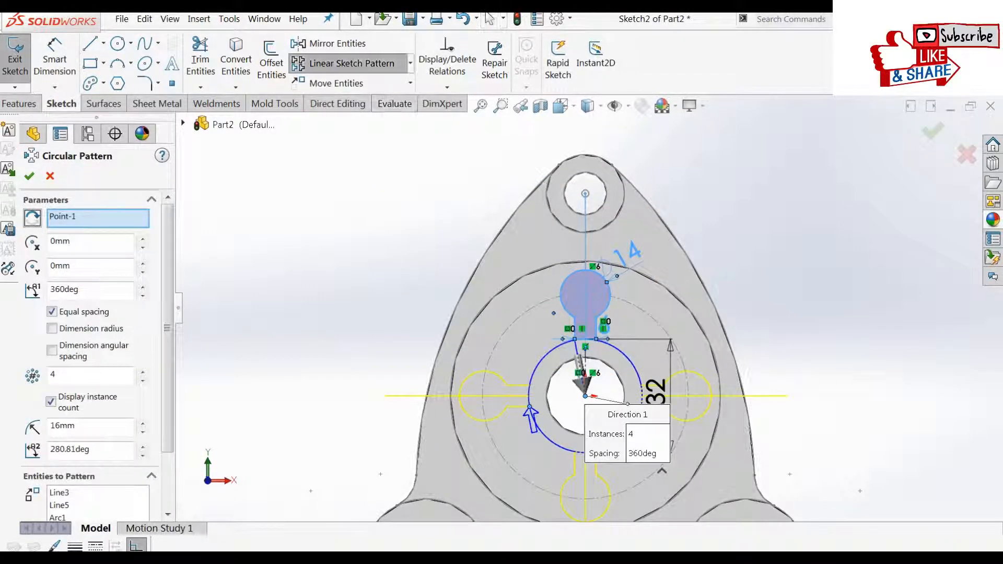
double_click(52, 374)
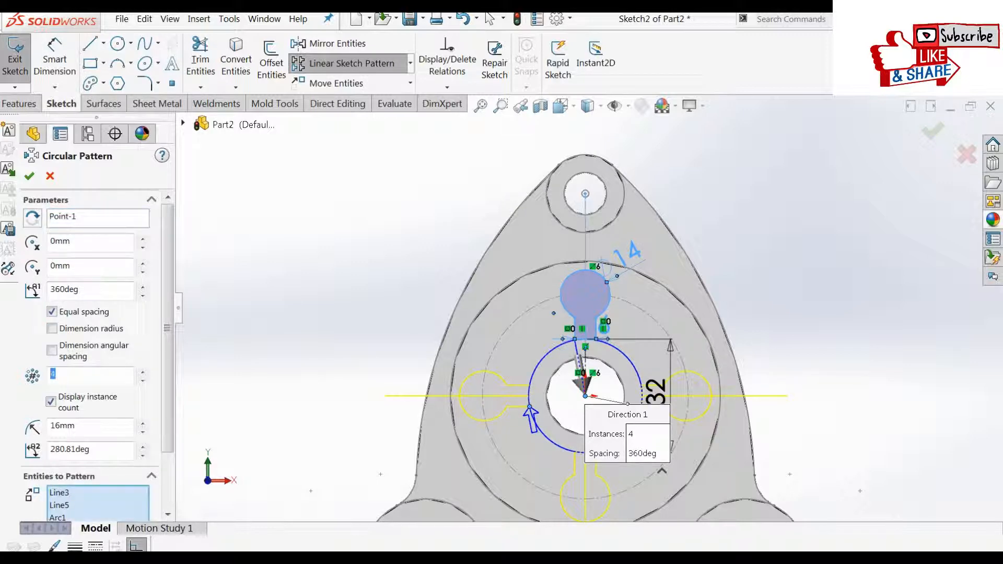
text(6)
click(29, 176)
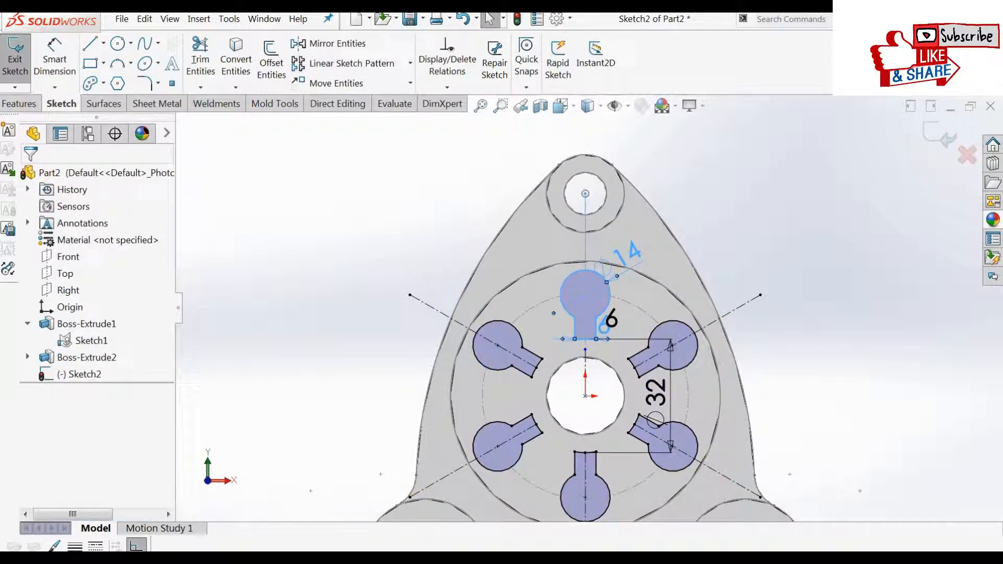
Cut the six keyhole profiles through all of the central boss and show the part in isometric view.
click(19, 104)
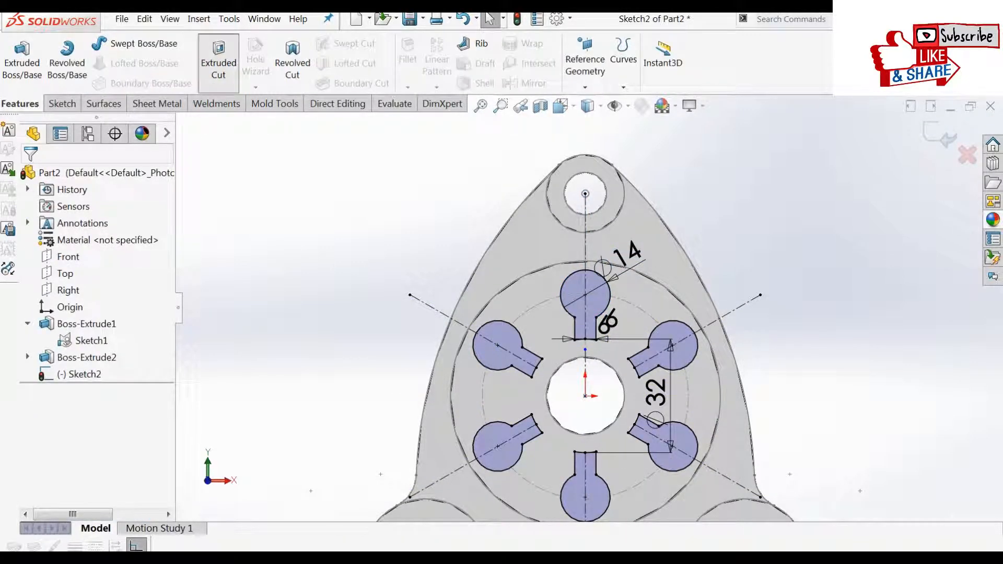
click(218, 58)
click(105, 258)
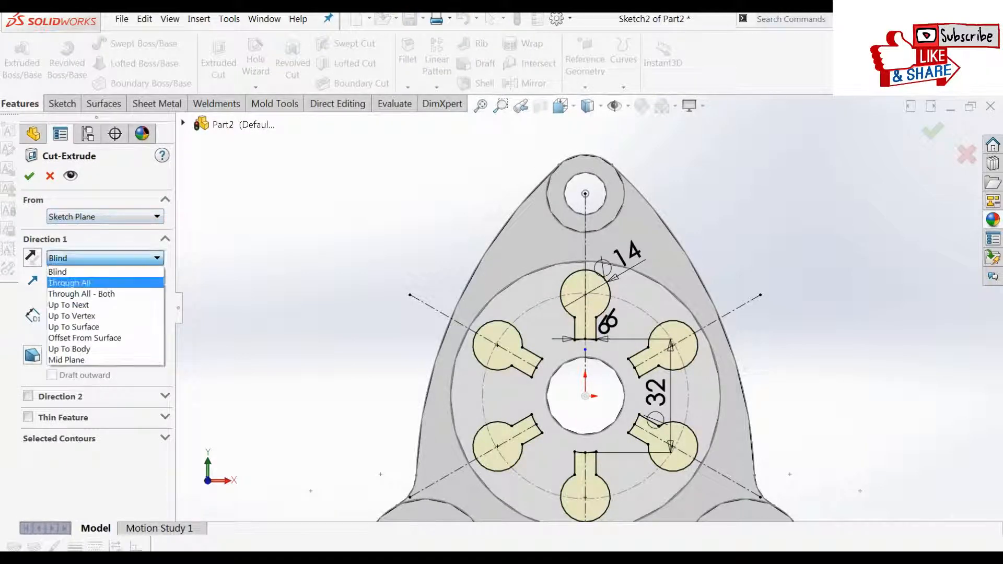
click(68, 280)
click(29, 176)
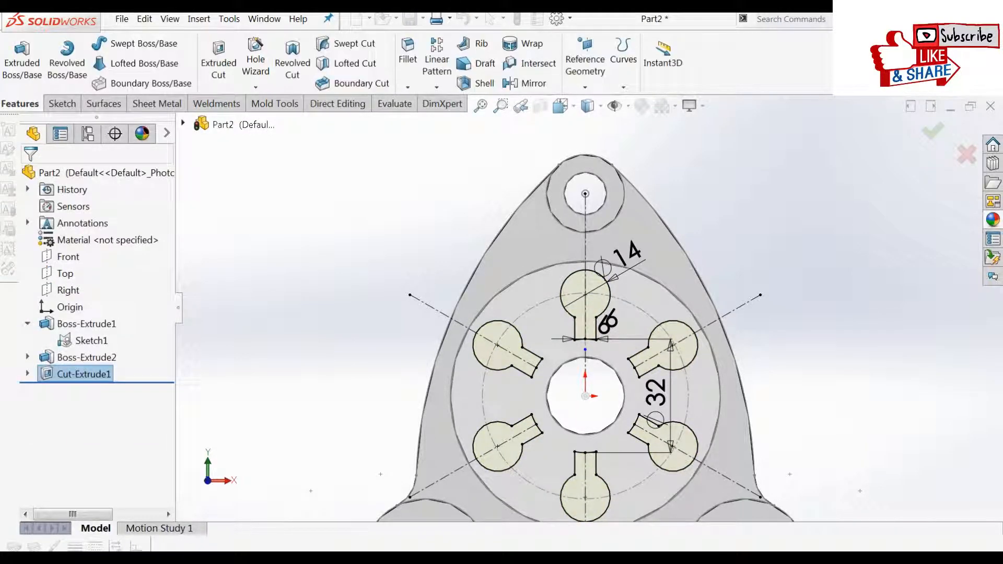
scroll(601, 306, up, 4)
middle_drag(601, 307, 569, 313)
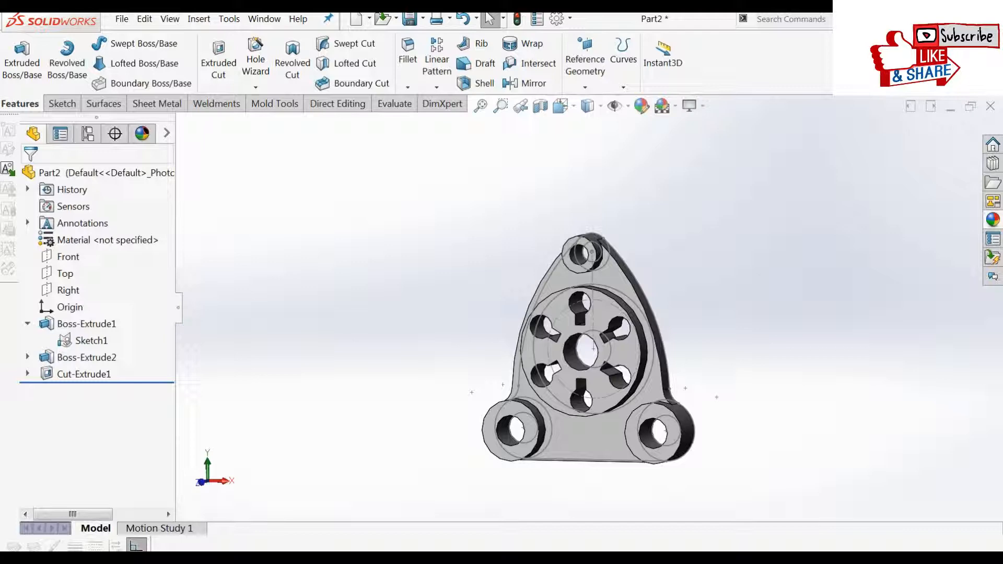
key(ctrl+7)
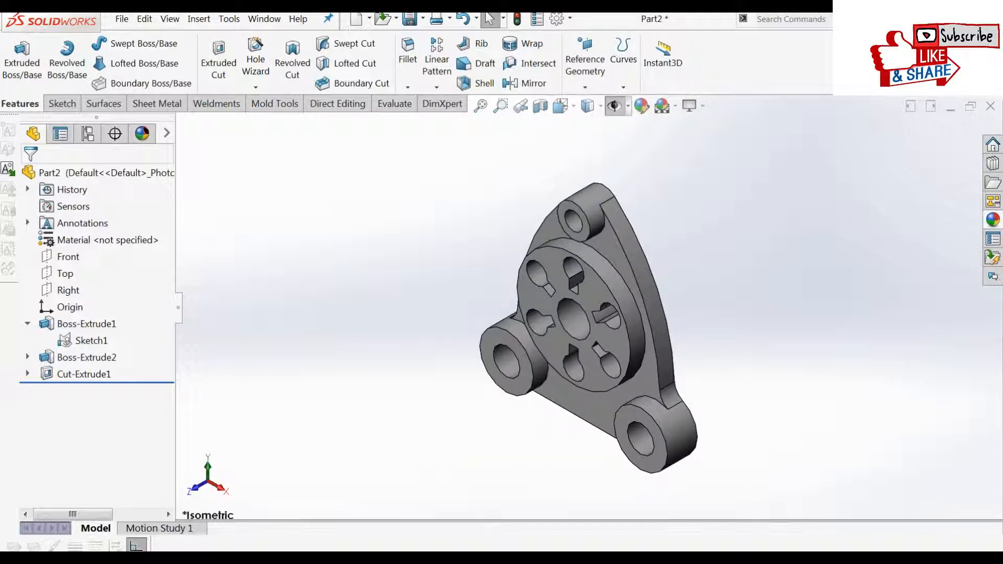